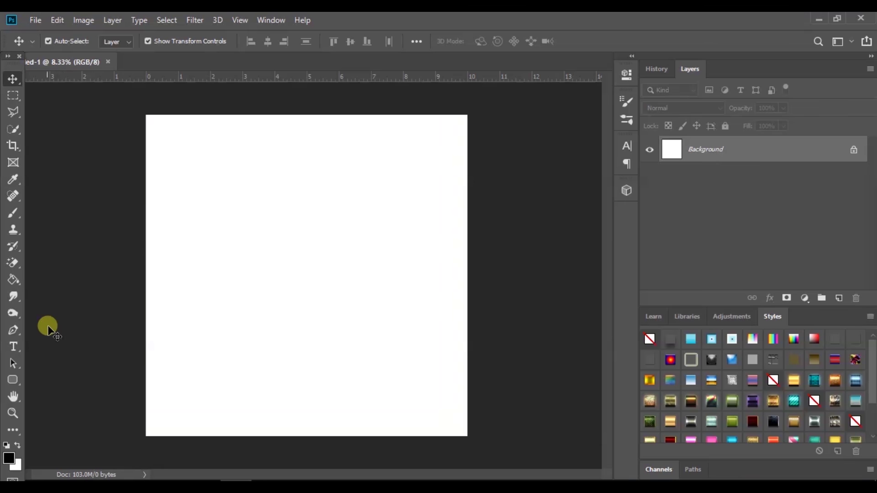
Draw an unfilled circle about 3036 px in diameter on the canvas with the Ellipse tool.
{"action": "left_click", "coordinate": [15, 380]}
{"action": "left_click_drag", "start_coordinate": [14, 380], "coordinate": [51, 404]}
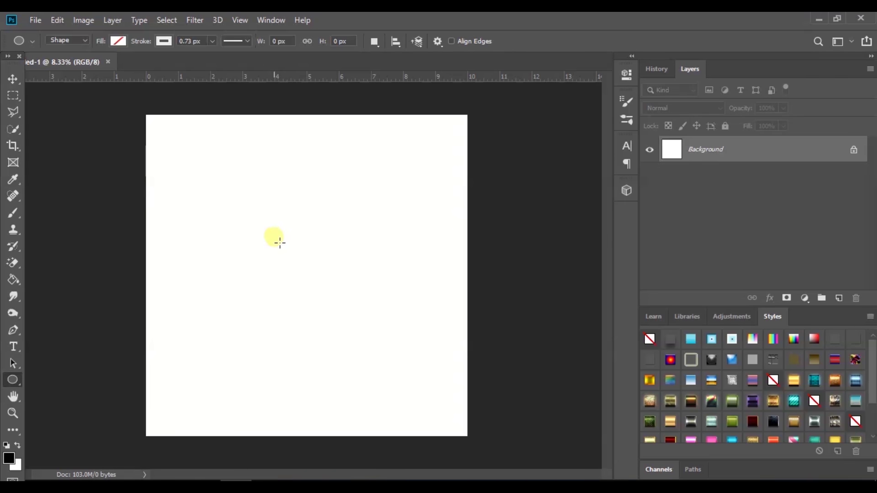
{"action": "left_click_drag", "start_coordinate": [251, 186], "coordinate": [414, 434]}
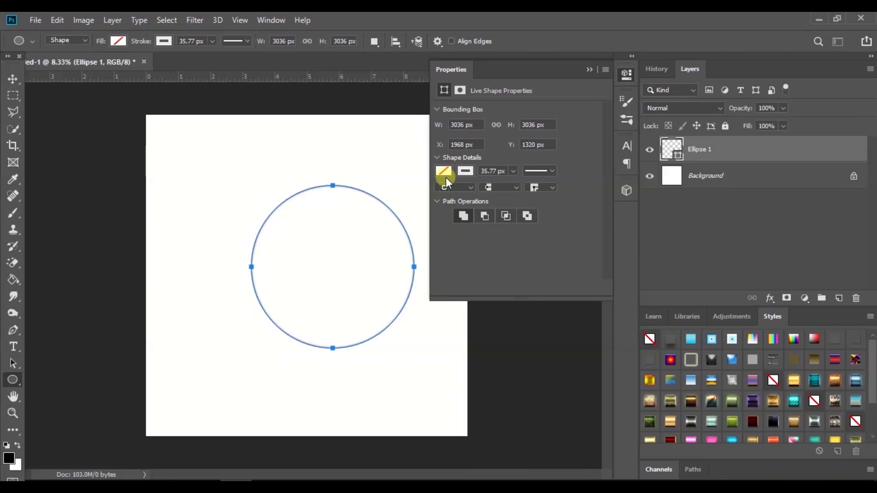
Give the circle a solid black stroke about 288 px wide and collapse its shape properties.
{"action": "left_click", "coordinate": [462, 175]}
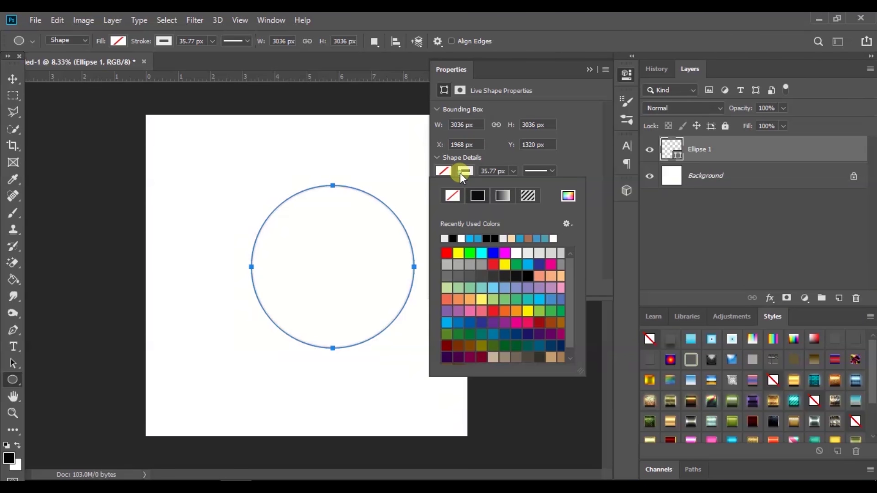
{"action": "left_click", "coordinate": [503, 196]}
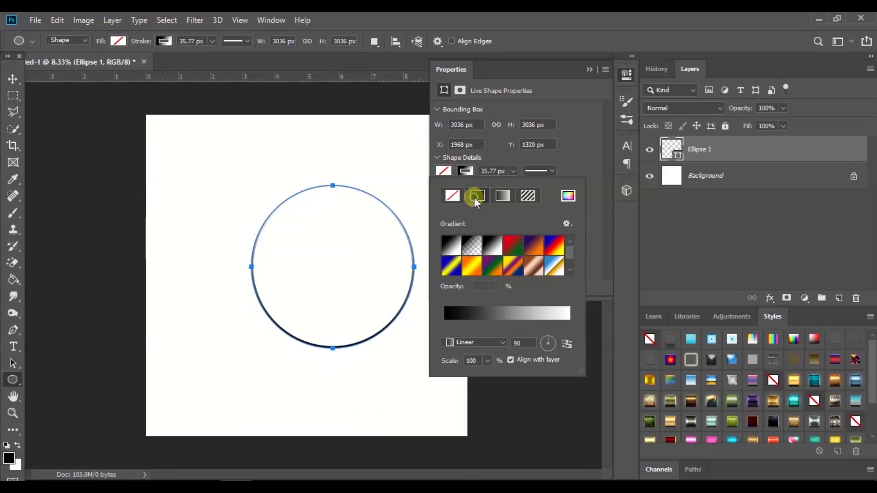
{"action": "left_click", "coordinate": [476, 196]}
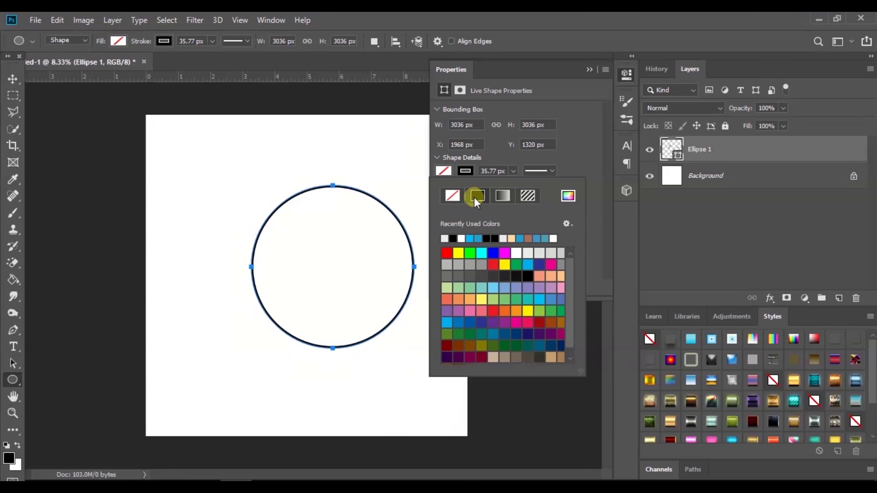
{"action": "left_click", "coordinate": [515, 171]}
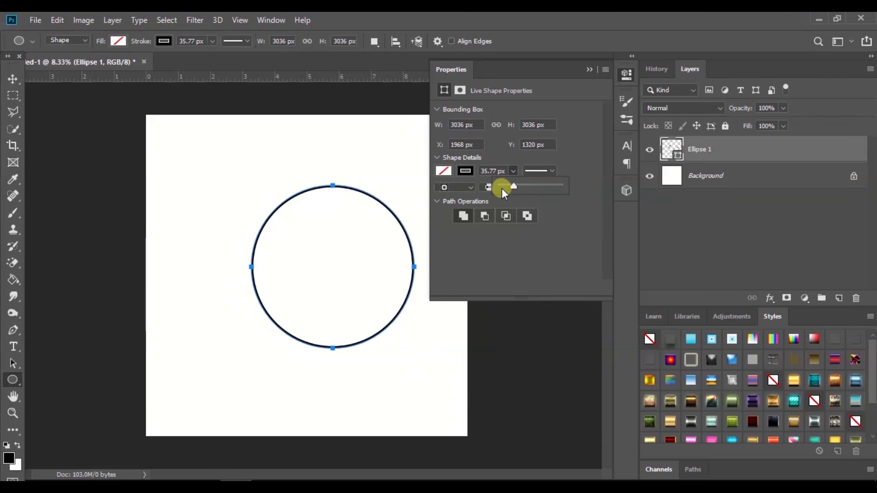
{"action": "left_click_drag", "start_coordinate": [511, 187], "coordinate": [541, 191]}
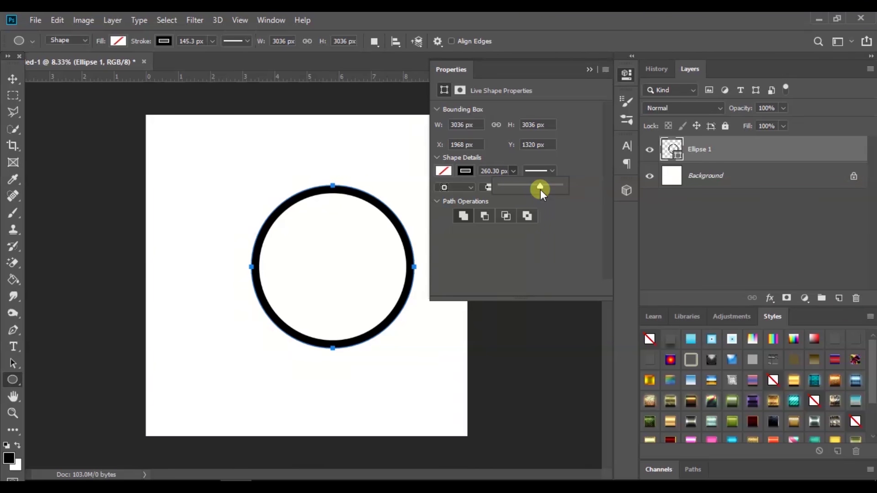
{"action": "left_click_drag", "start_coordinate": [543, 190], "coordinate": [543, 186]}
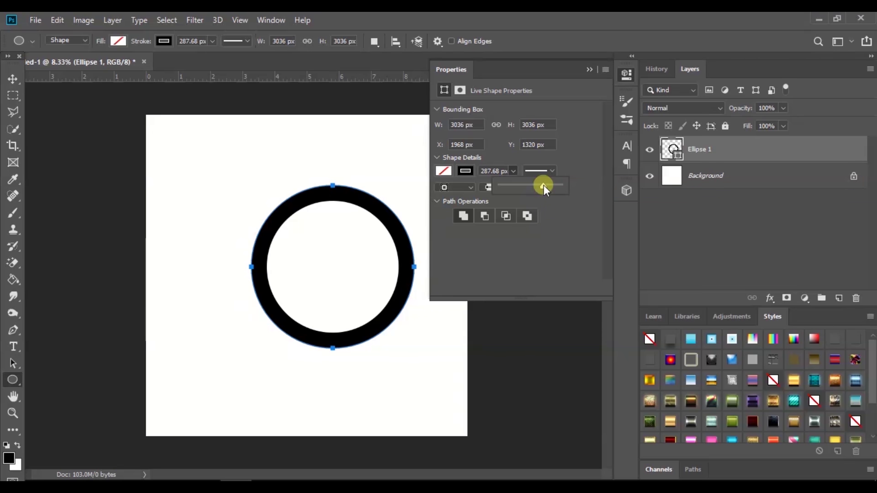
{"action": "left_click", "coordinate": [586, 70]}
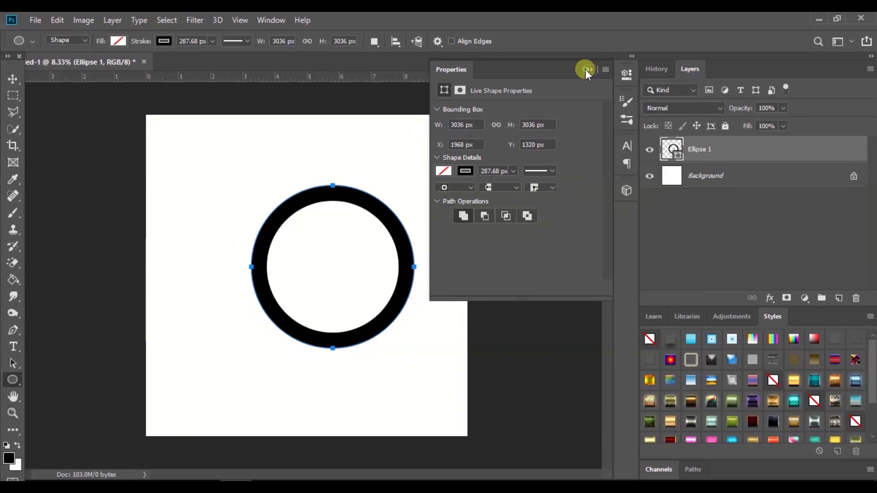
{"action": "left_click", "coordinate": [585, 69]}
Enlarge the black ring to about 138% and centre it horizontally in the upper part of the canvas.
{"action": "left_click", "coordinate": [14, 78]}
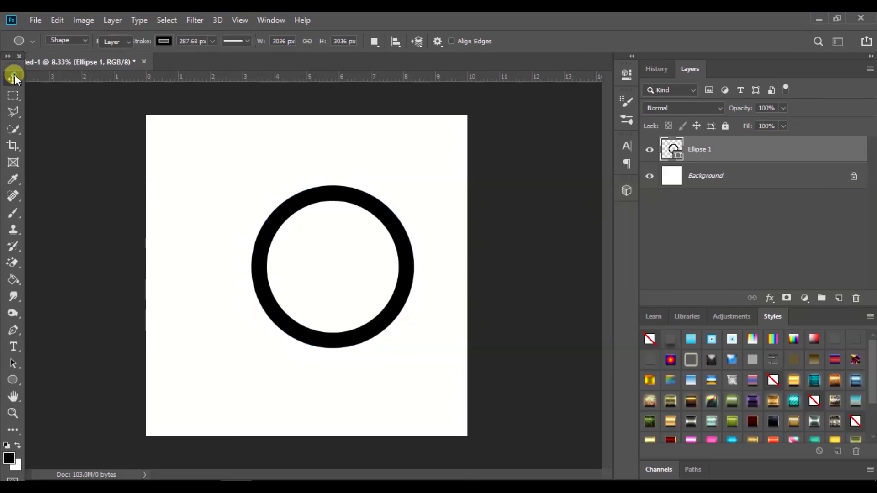
{"action": "left_click_drag", "start_coordinate": [394, 225], "coordinate": [356, 191]}
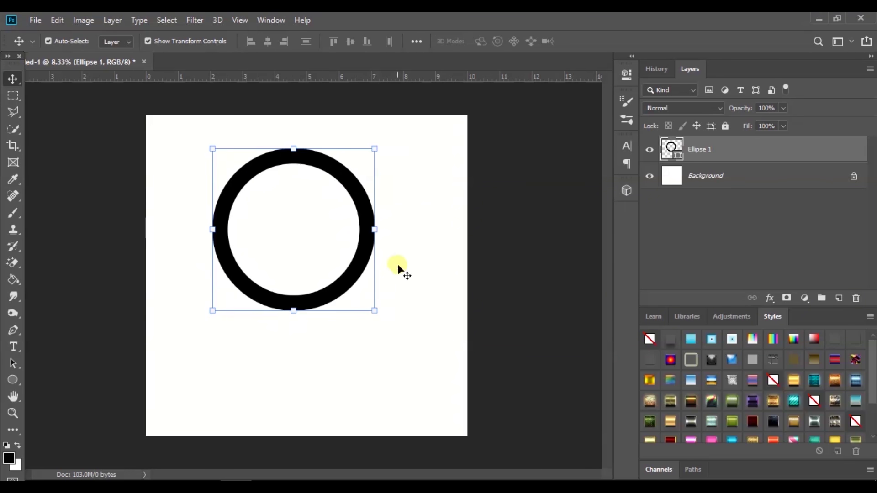
{"action": "left_click_drag", "start_coordinate": [374, 311], "coordinate": [405, 342]}
{"action": "left_click_drag", "start_coordinate": [343, 208], "coordinate": [357, 223]}
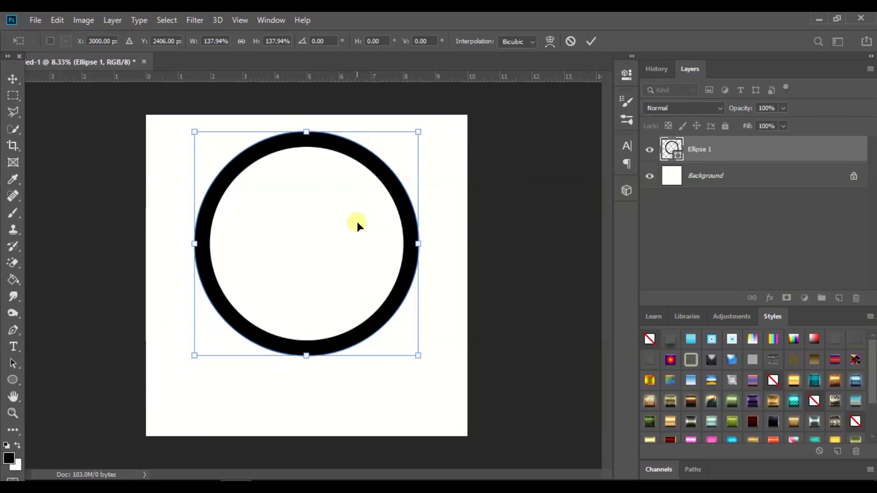
{"action": "key", "text": "Return"}
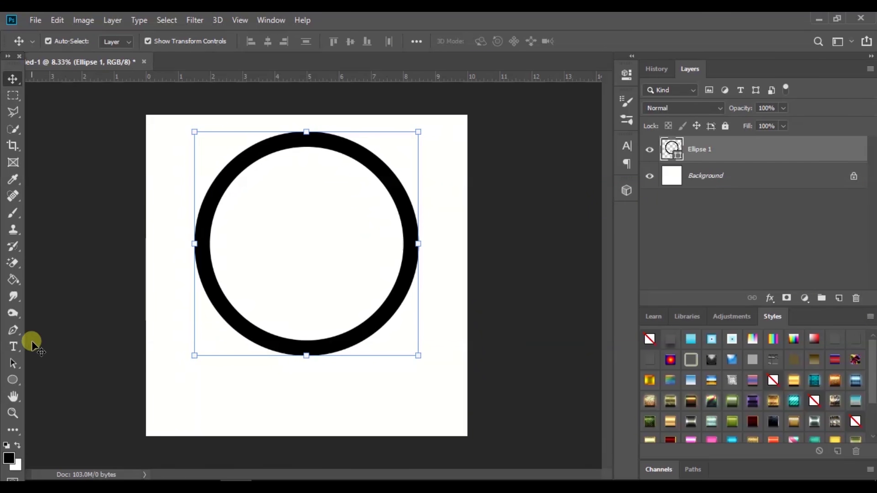
Place the red eagle image download.jpg from the LOGOS DOWNLOD folder into the document.
{"action": "left_click", "coordinate": [14, 348]}
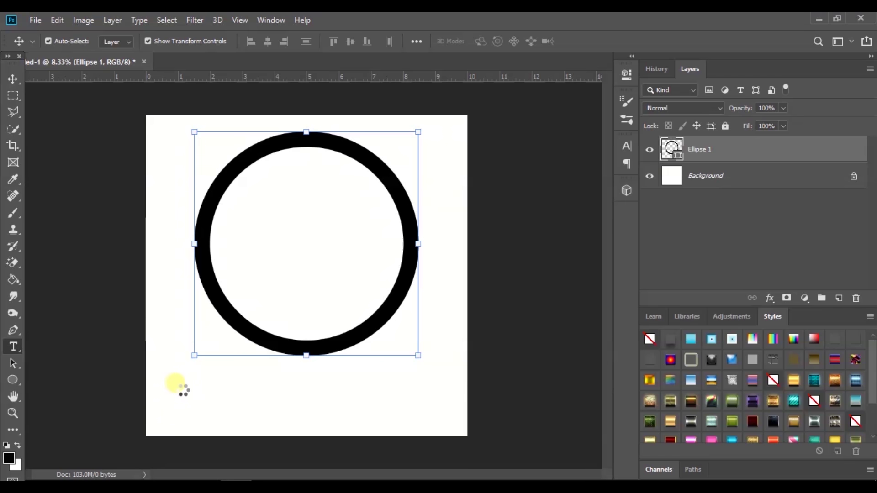
{"action": "key", "text": "super+d"}
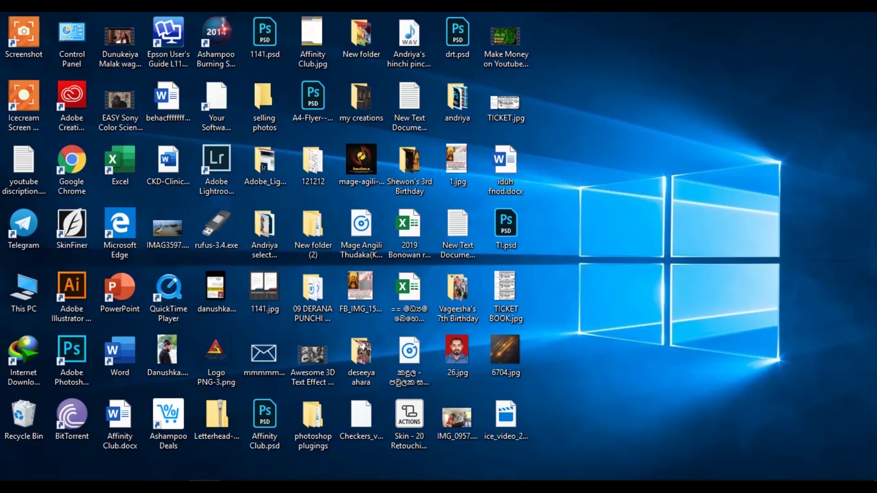
{"action": "left_click", "coordinate": [157, 482]}
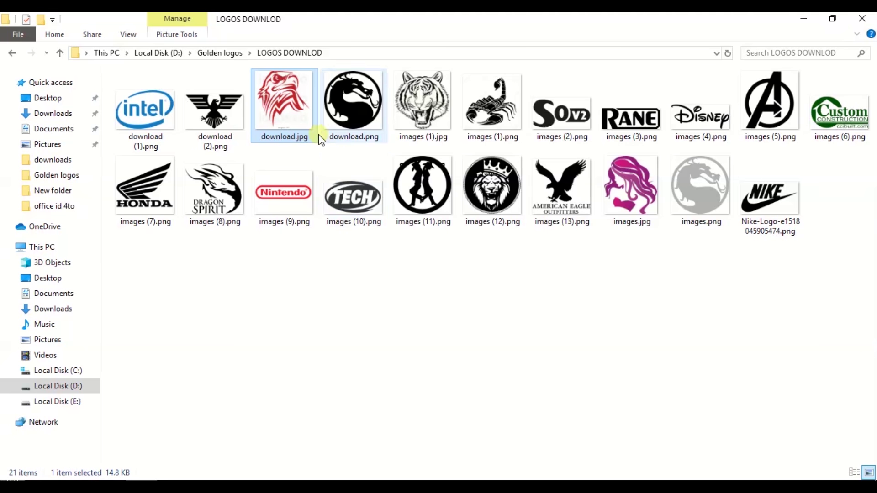
{"action": "left_click_drag", "start_coordinate": [286, 87], "coordinate": [290, 287]}
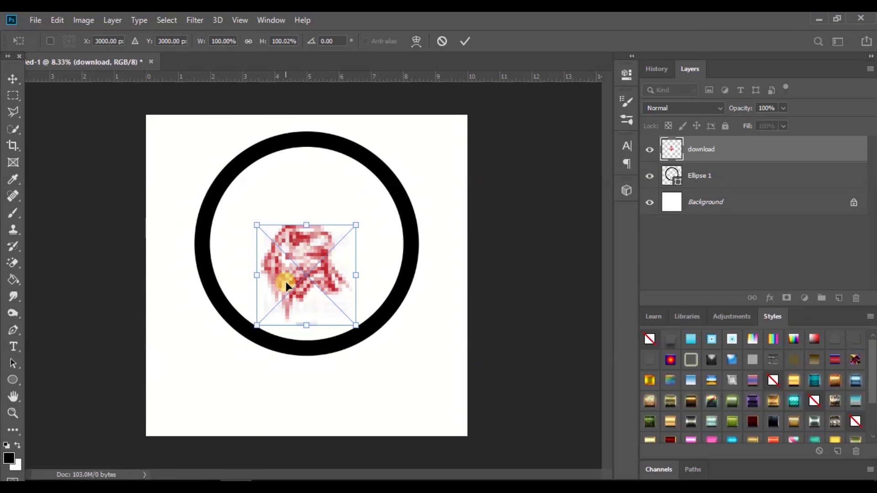
{"action": "key", "text": "Return"}
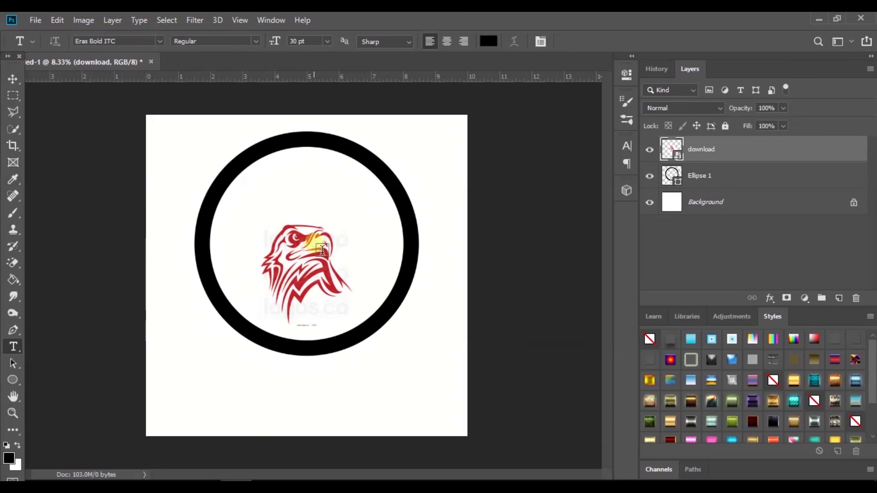
Enlarge the placed eagle image so the head nearly fills the inside of the ring.
{"action": "left_click", "coordinate": [13, 80]}
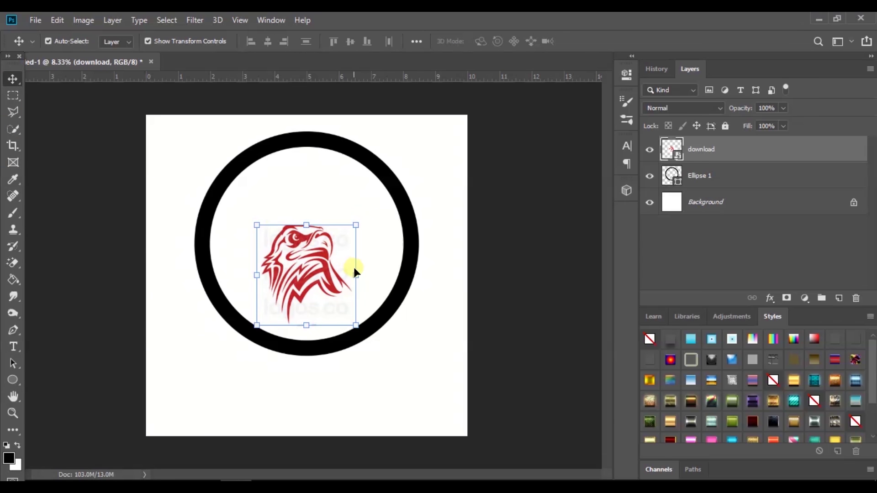
{"action": "left_click", "coordinate": [355, 225]}
{"action": "left_click_drag", "start_coordinate": [356, 225], "coordinate": [361, 217]}
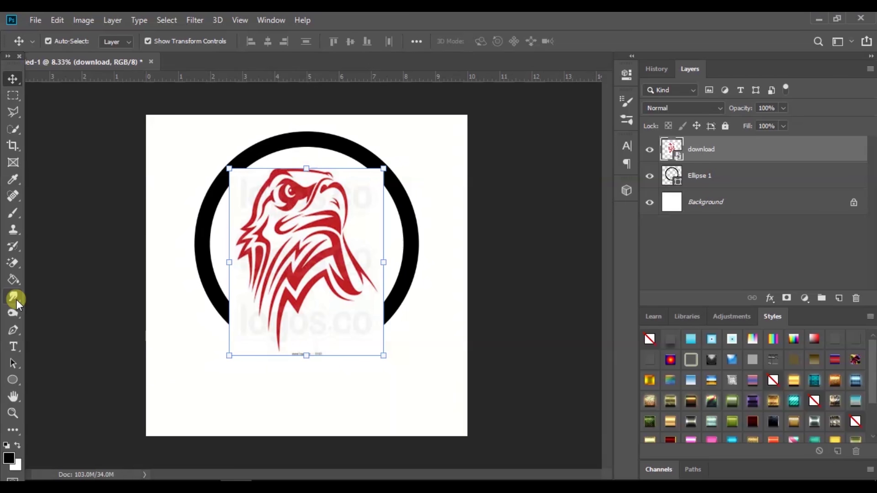
Rasterize the eagle layer and erase its white background areas with the Magic Eraser at tolerance 32.
{"action": "left_click", "coordinate": [13, 262]}
{"action": "left_click", "coordinate": [342, 209]}
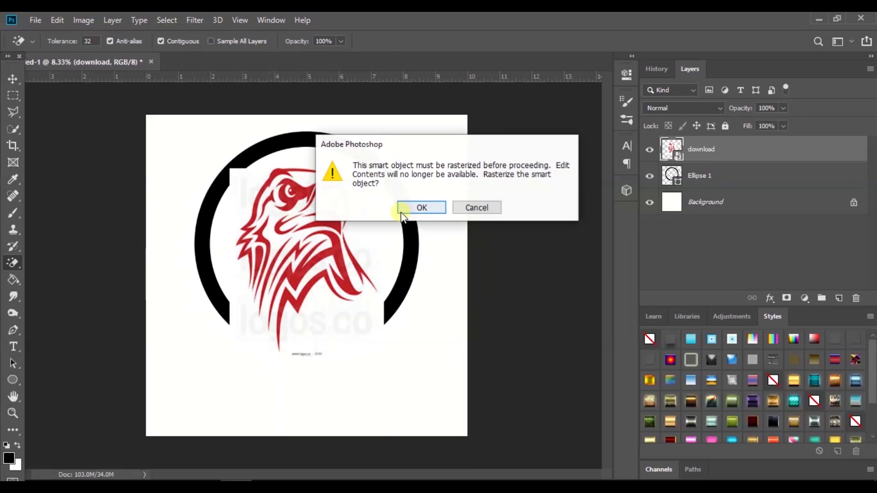
{"action": "left_click", "coordinate": [408, 209]}
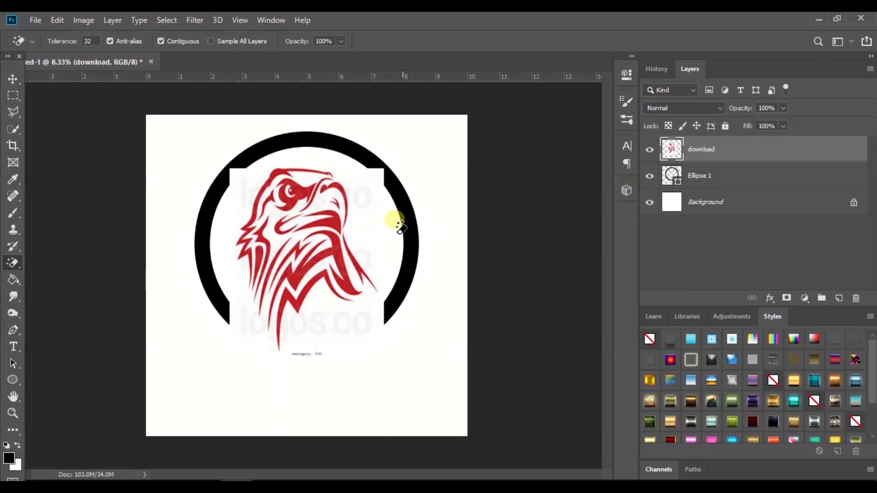
{"action": "left_click", "coordinate": [369, 235]}
{"action": "left_click", "coordinate": [317, 208]}
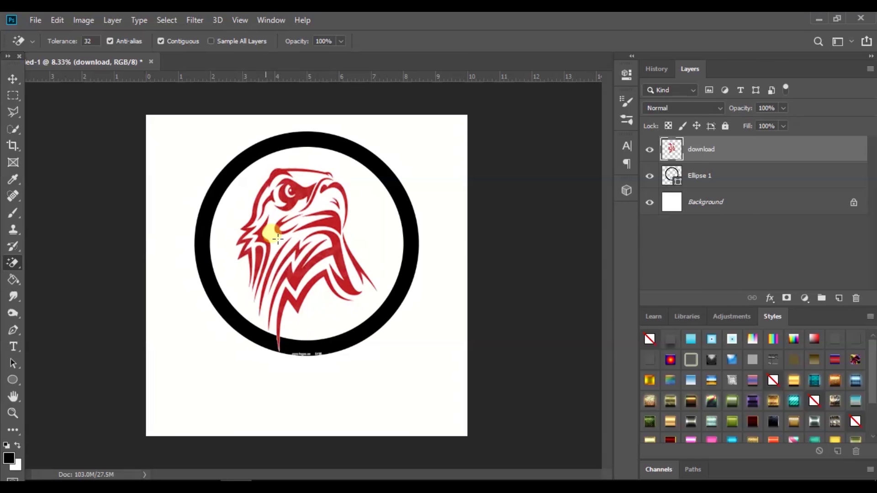
{"action": "left_click", "coordinate": [304, 179]}
Scale the eagle down to about 91% and centre it inside the ring.
{"action": "key", "text": "ctrl+t"}
{"action": "left_click_drag", "start_coordinate": [235, 345], "coordinate": [249, 328]}
{"action": "left_click_drag", "start_coordinate": [303, 230], "coordinate": [296, 235]}
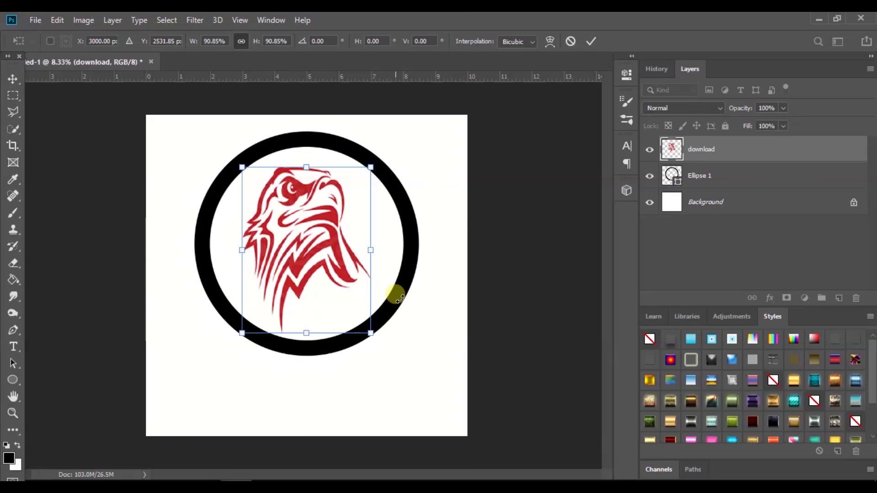
{"action": "left_click", "coordinate": [428, 327]}
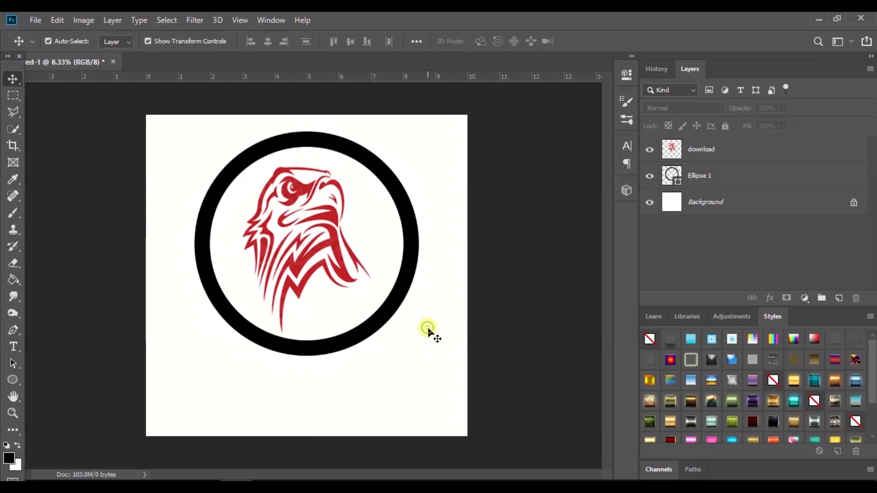
Apply the gold layer style "11 Stylesfx - Imdesigns" to the Ellipse 1 ring.
{"action": "left_click", "coordinate": [300, 256]}
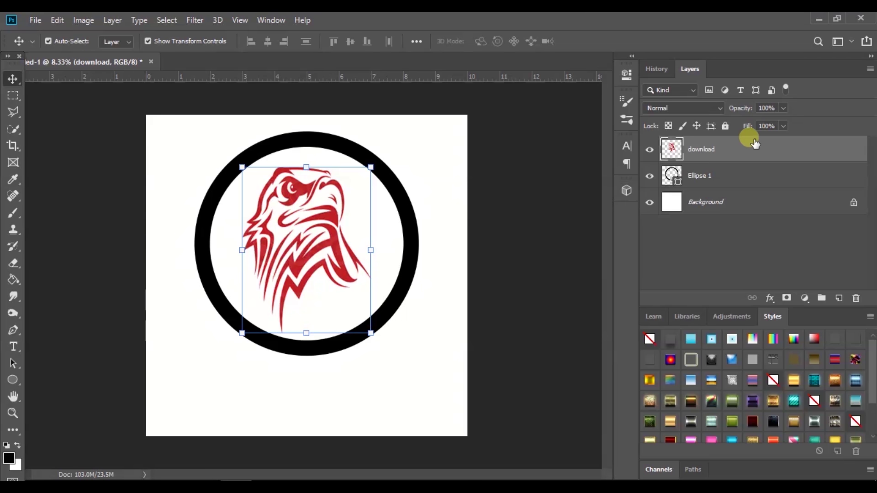
{"action": "left_click", "coordinate": [717, 176]}
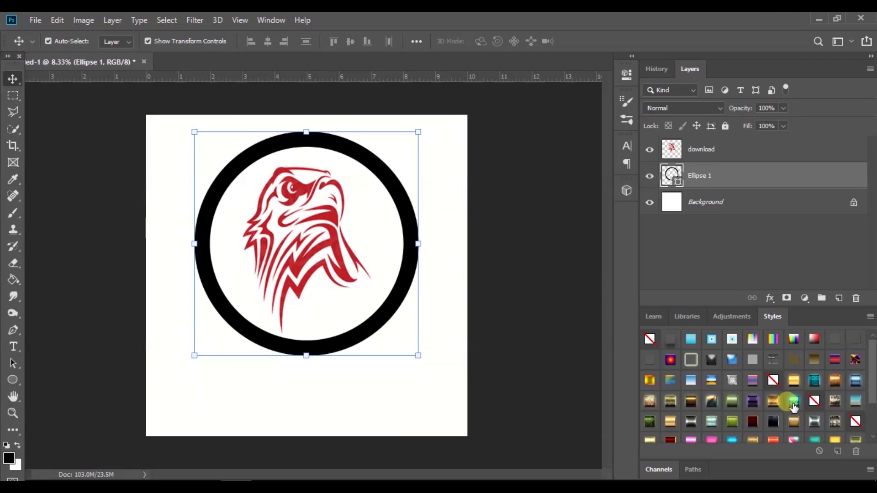
{"action": "left_click", "coordinate": [775, 402]}
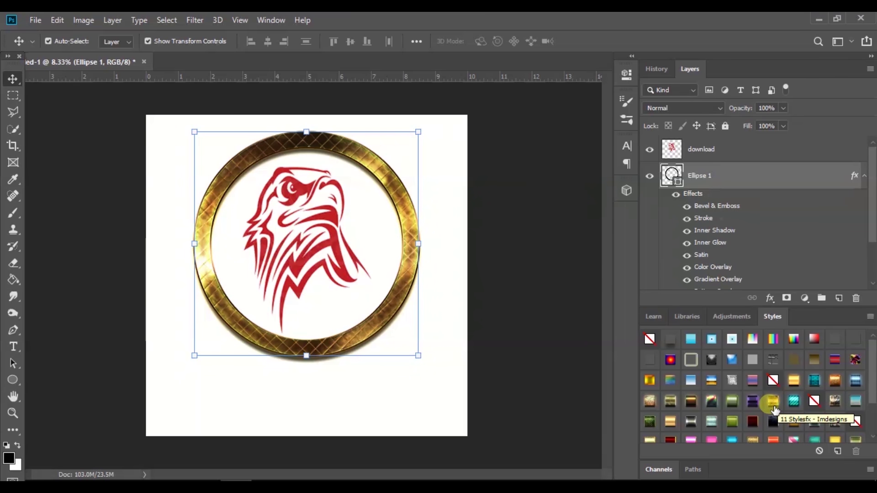
Apply a light gold textured layer style preset to the eagle on the download layer.
{"action": "left_click", "coordinate": [327, 225]}
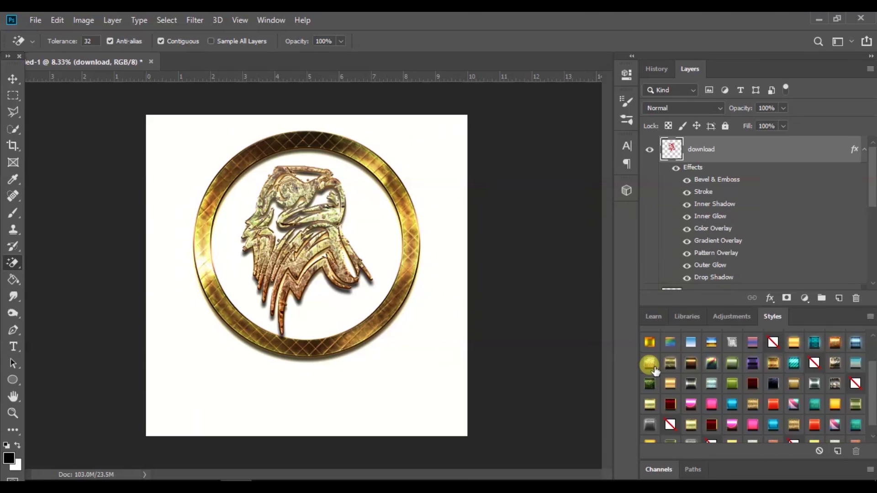
{"action": "scroll", "coordinate": [763, 425], "scroll_direction": "down", "scroll_amount": 1}
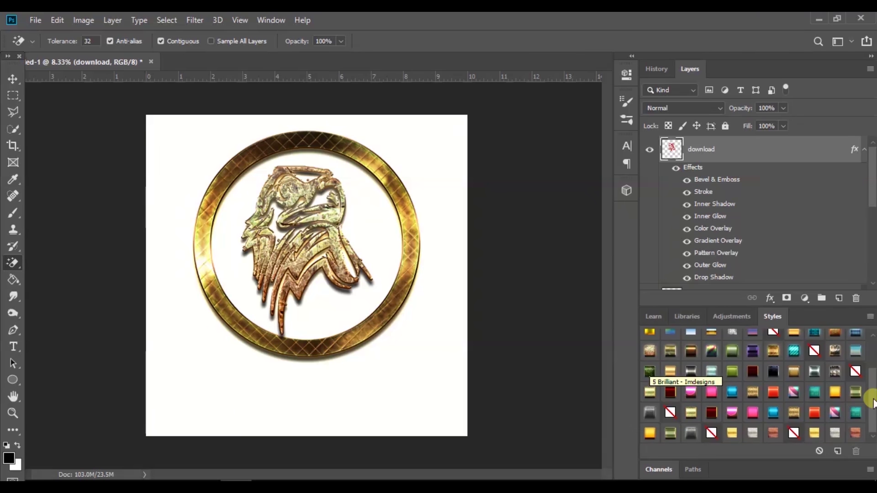
{"action": "left_click", "coordinate": [816, 434]}
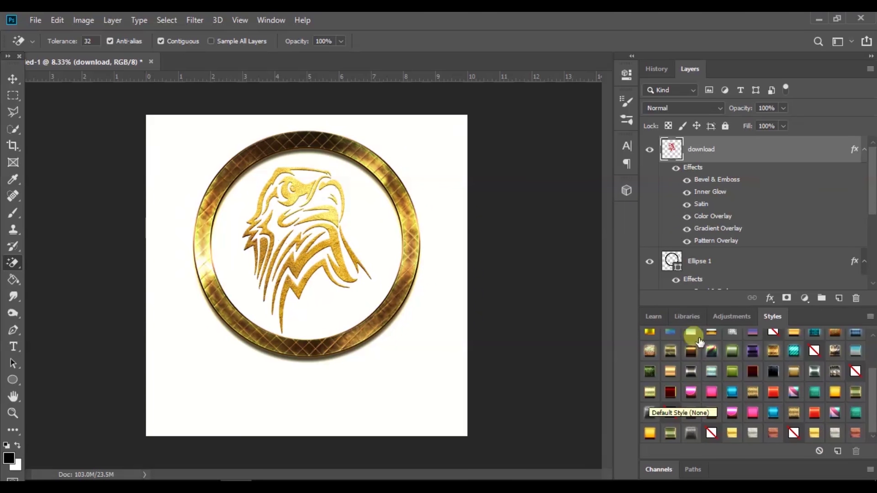
Set the Pattern Overlay scale of the Ellipse 1 ring's layer style to 83%.
{"action": "left_click_drag", "start_coordinate": [870, 177], "coordinate": [873, 254]}
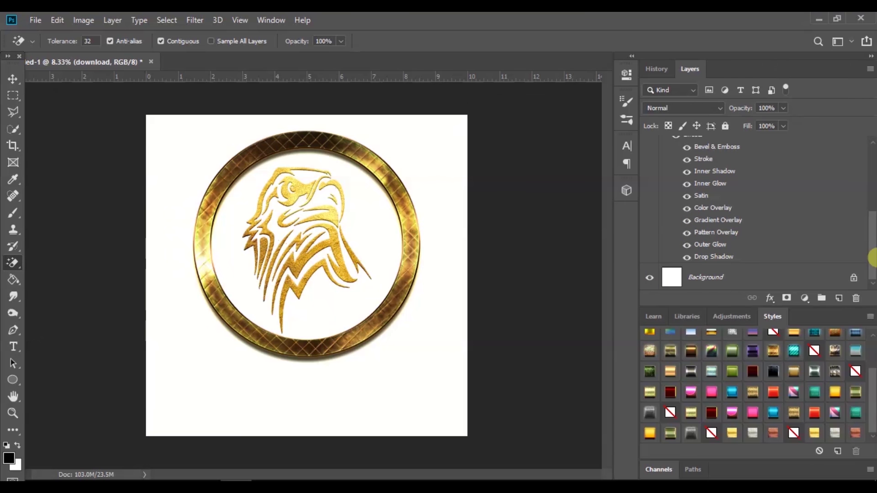
{"action": "left_click_drag", "start_coordinate": [874, 260], "coordinate": [871, 182]}
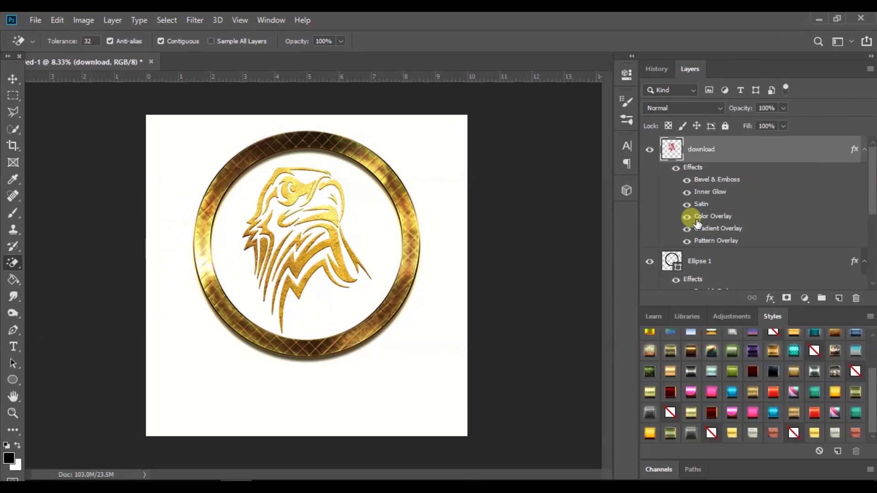
{"action": "left_click", "coordinate": [696, 280]}
{"action": "double_click", "coordinate": [699, 281]}
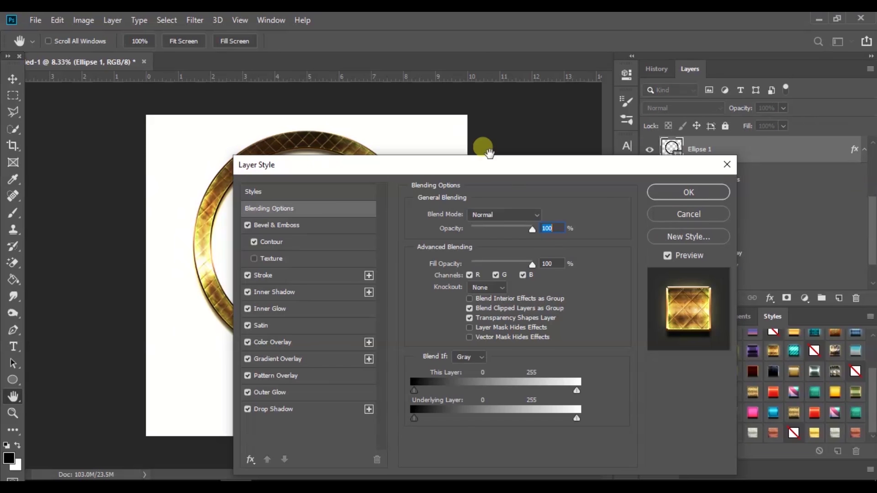
{"action": "left_click_drag", "start_coordinate": [499, 173], "coordinate": [726, 95]}
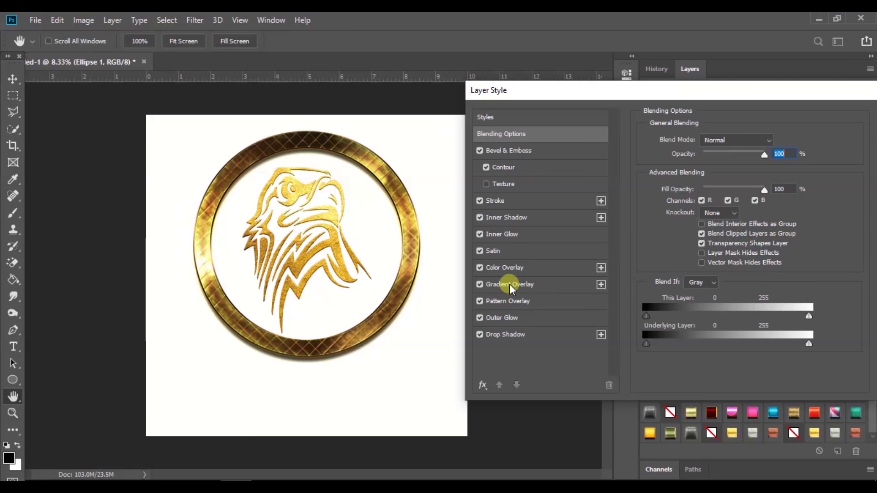
{"action": "left_click", "coordinate": [541, 305]}
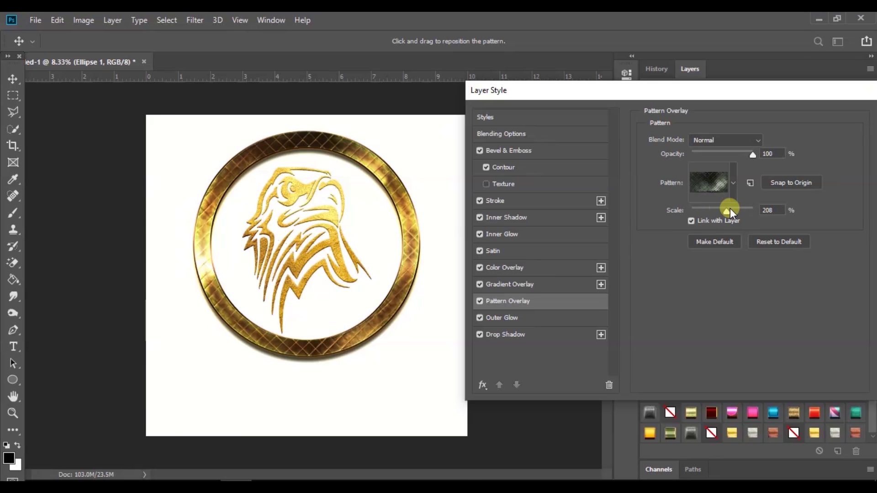
{"action": "left_click_drag", "start_coordinate": [725, 209], "coordinate": [698, 214]}
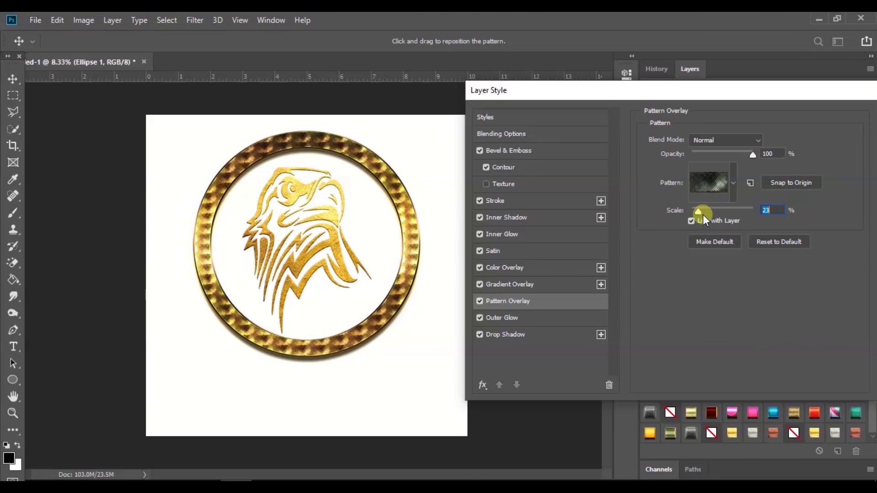
{"action": "left_click_drag", "start_coordinate": [701, 214], "coordinate": [689, 212]}
{"action": "left_click_drag", "start_coordinate": [693, 210], "coordinate": [711, 211]}
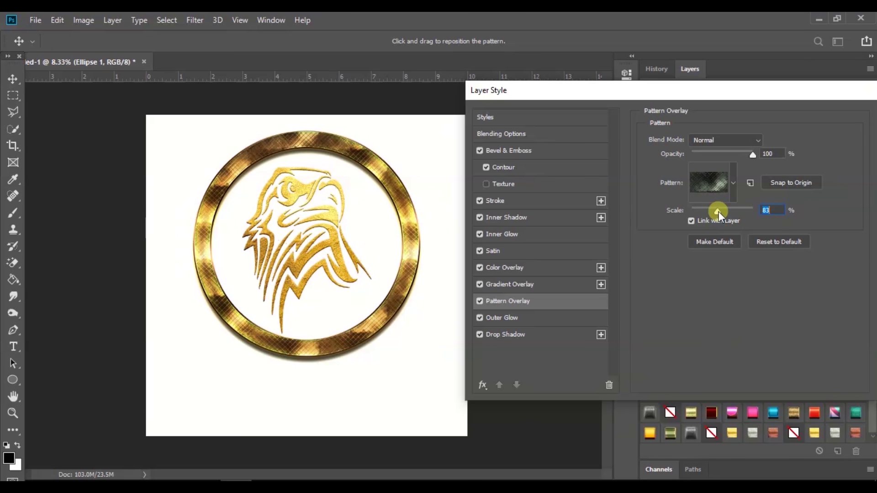
{"action": "left_click_drag", "start_coordinate": [804, 93], "coordinate": [726, 179]}
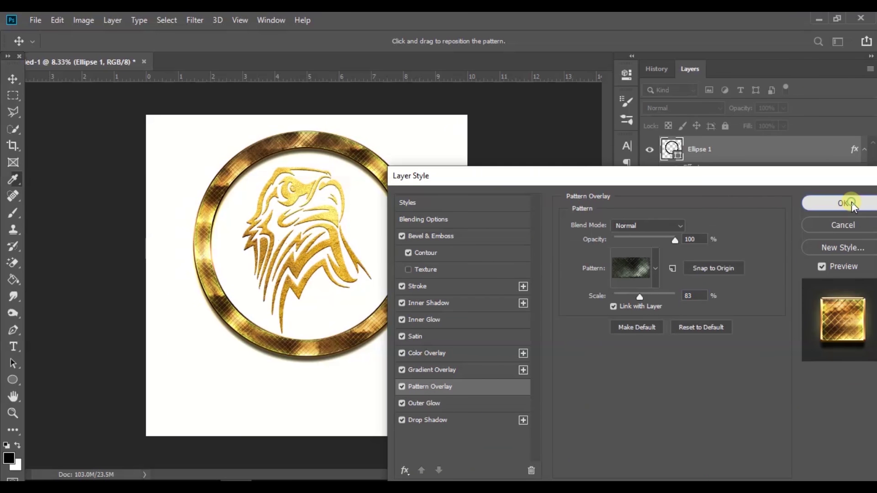
{"action": "left_click", "coordinate": [851, 203]}
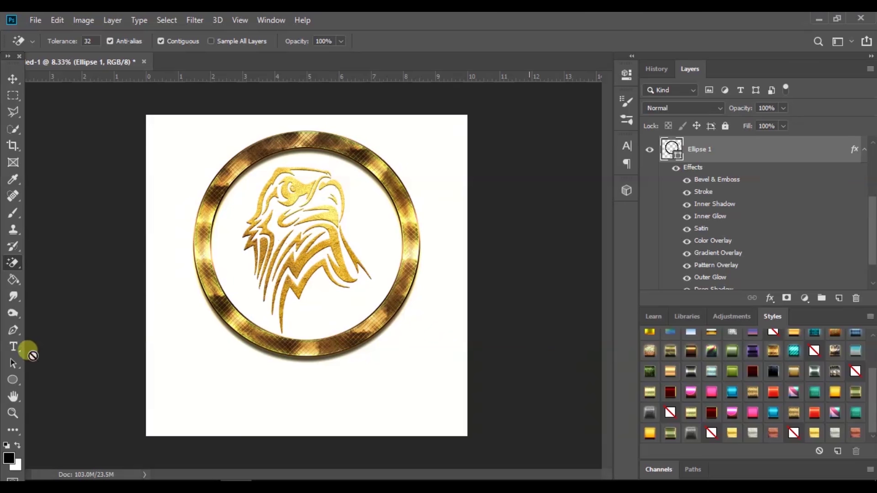
Add the text "EAGLE EYE CREATIONS" below the ring in black Eras Bold ITC at 30 pt.
{"action": "left_click", "coordinate": [14, 347]}
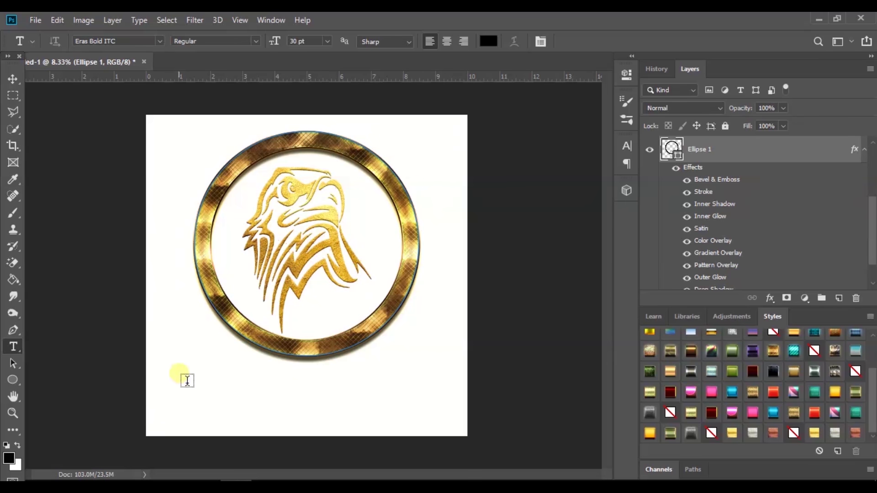
{"action": "left_click", "coordinate": [232, 376]}
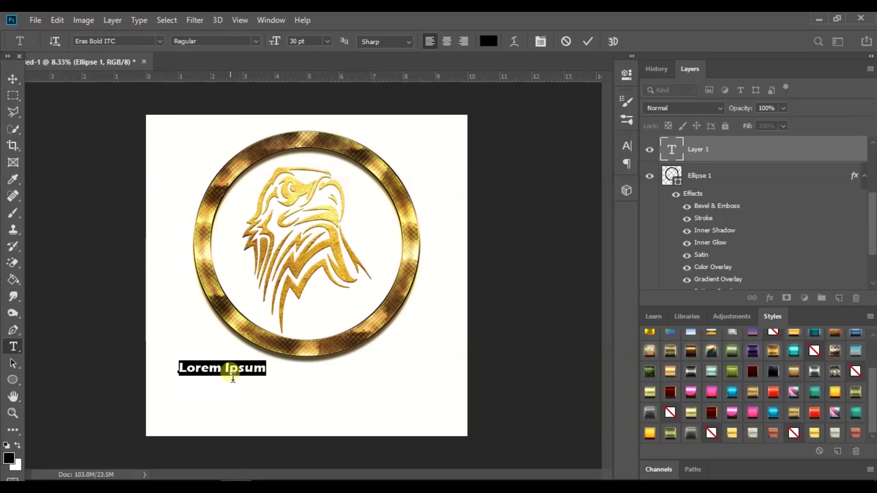
{"action": "key", "text": "BackSpace"}
{"action": "type", "text": "EA"}
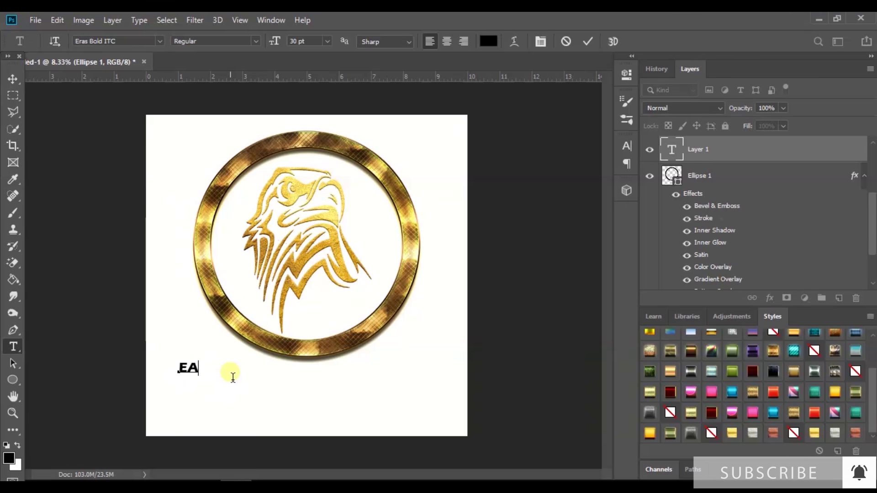
{"action": "type", "text": "GL"}
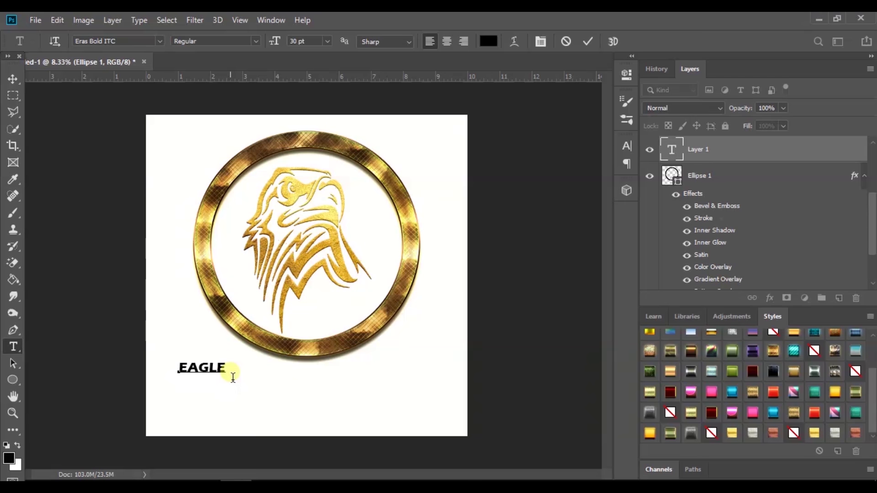
{"action": "type", "text": "EYE CREATIONS"}
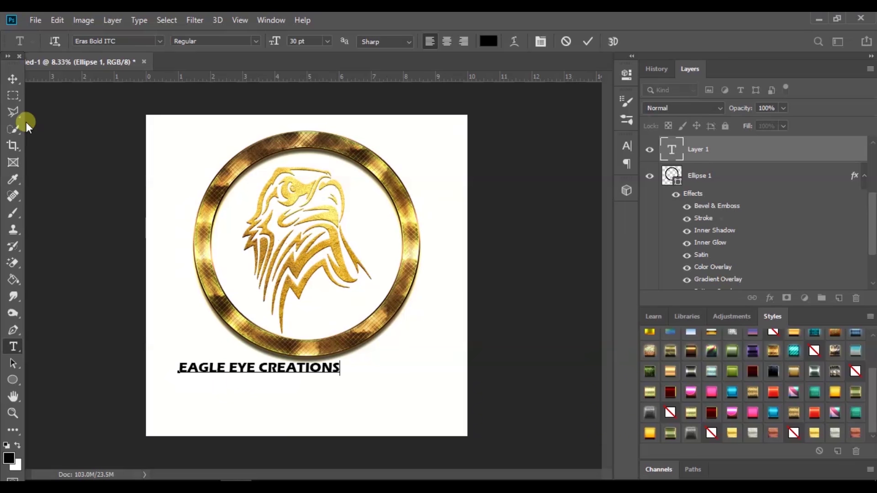
Enlarge the EAGLE EYE CREATIONS text to about 9 in wide and place it roughly centred beneath the ring.
{"action": "left_click", "coordinate": [19, 83]}
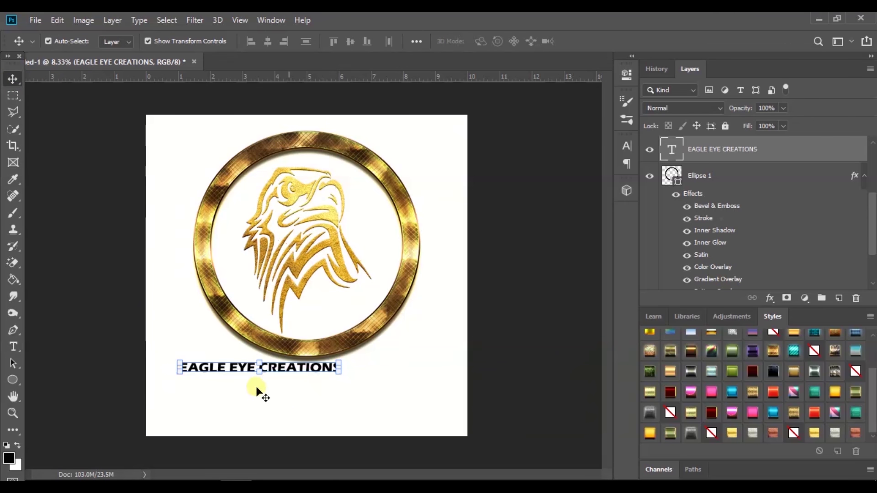
{"action": "left_click_drag", "start_coordinate": [306, 370], "coordinate": [341, 373]}
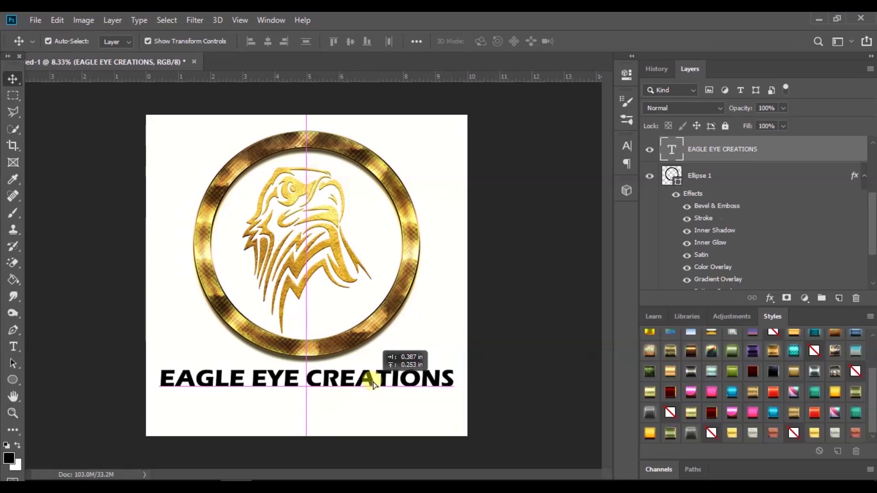
{"action": "left_click_drag", "start_coordinate": [372, 381], "coordinate": [373, 382]}
Apply a glossy brown-gold layer style preset to the EAGLE EYE CREATIONS text.
{"action": "left_click", "coordinate": [369, 383]}
{"action": "left_click", "coordinate": [691, 393]}
{"action": "left_click", "coordinate": [672, 394]}
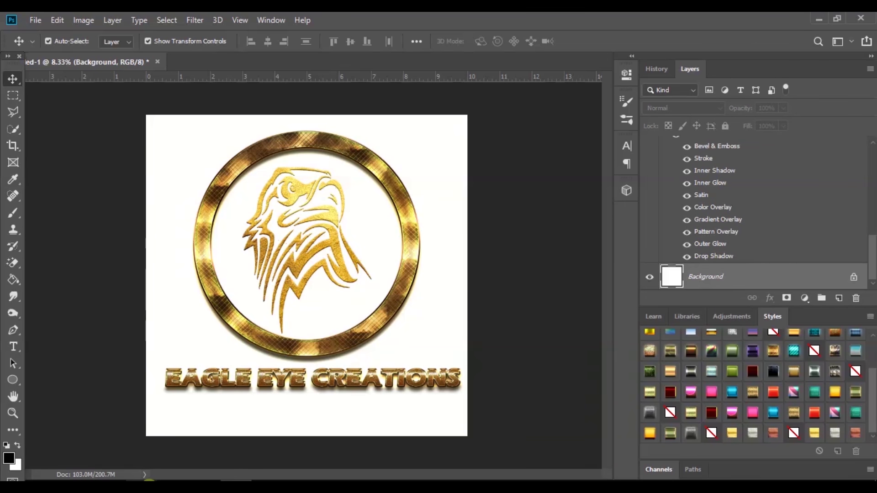
Place texture1(1).jpg from the BG folder directly above the Background layer so that it fills the canvas.
{"action": "left_click", "coordinate": [142, 487]}
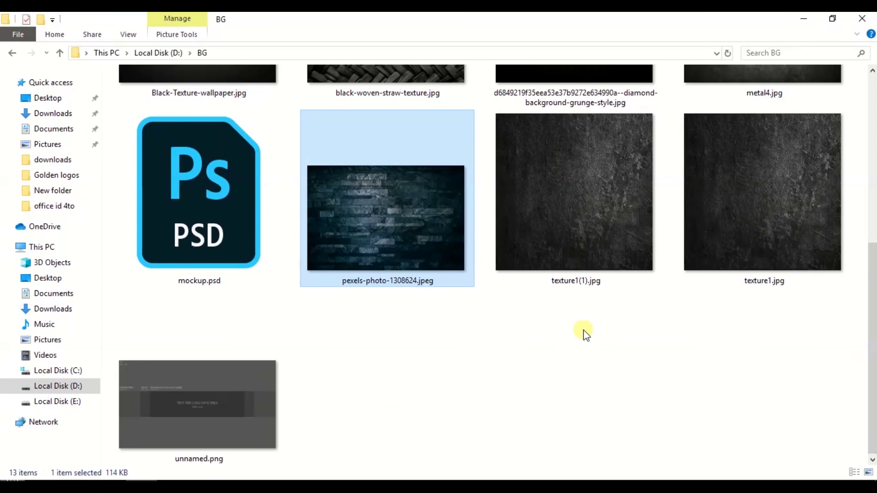
{"action": "left_click_drag", "start_coordinate": [561, 205], "coordinate": [278, 366]}
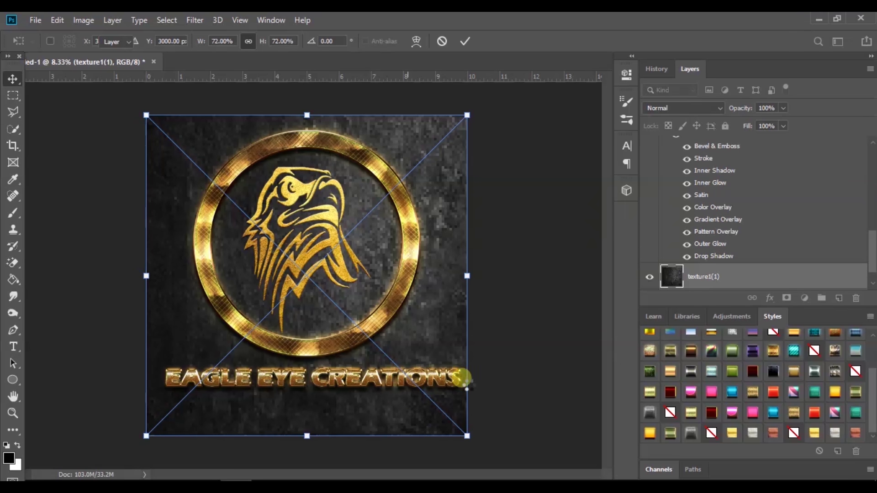
{"action": "key", "text": "Return"}
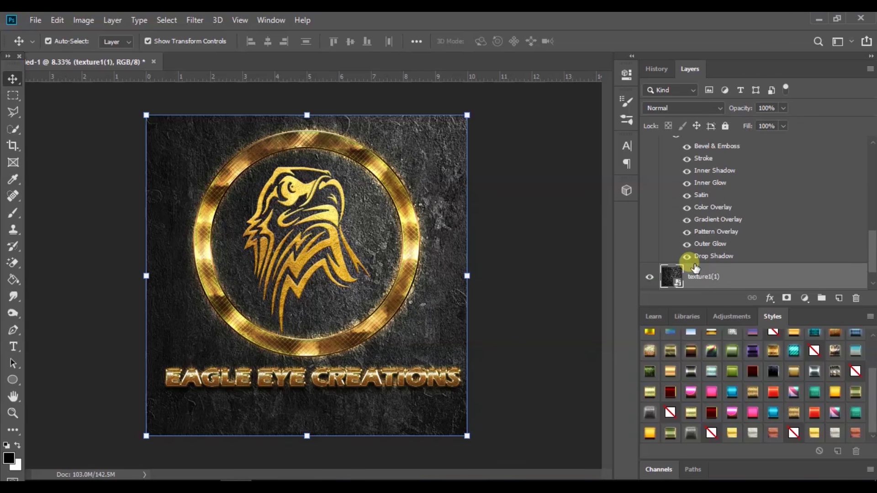
Hide the Outer Glow effect on the EAGLE EYE CREATIONS text layer.
{"action": "scroll", "coordinate": [726, 247], "scroll_direction": "down", "scroll_amount": 3}
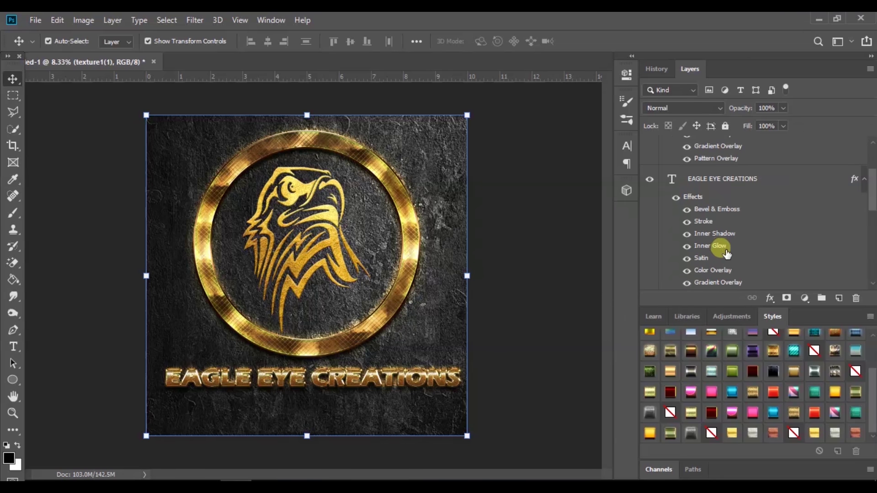
{"action": "scroll", "coordinate": [699, 254], "scroll_direction": "down", "scroll_amount": 3}
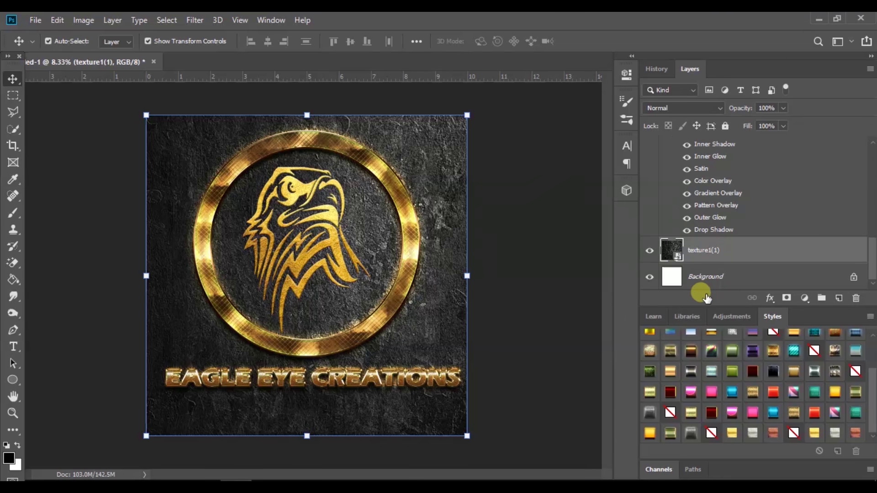
{"action": "left_click", "coordinate": [687, 230]}
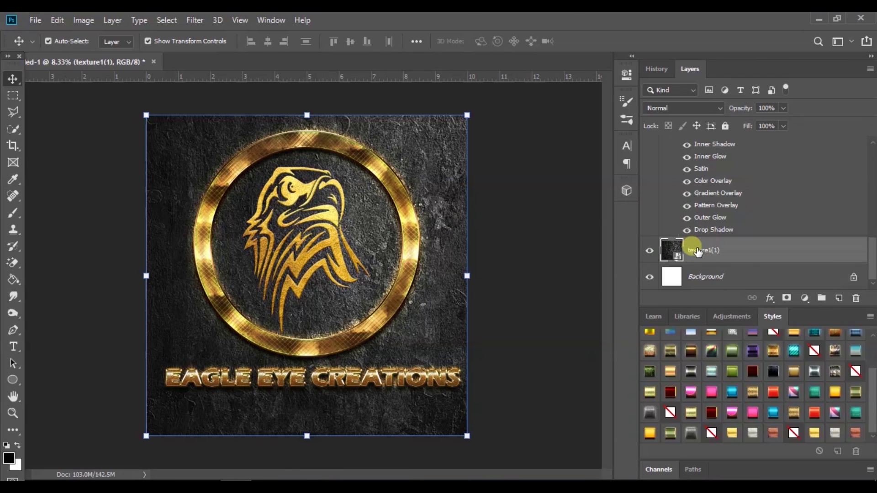
{"action": "scroll", "coordinate": [709, 251], "scroll_direction": "up", "scroll_amount": 5}
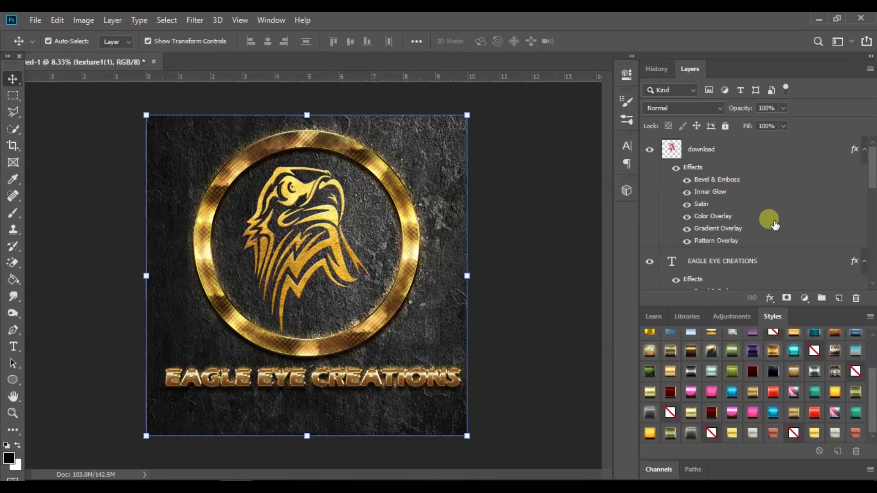
{"action": "left_click_drag", "start_coordinate": [871, 176], "coordinate": [867, 215]}
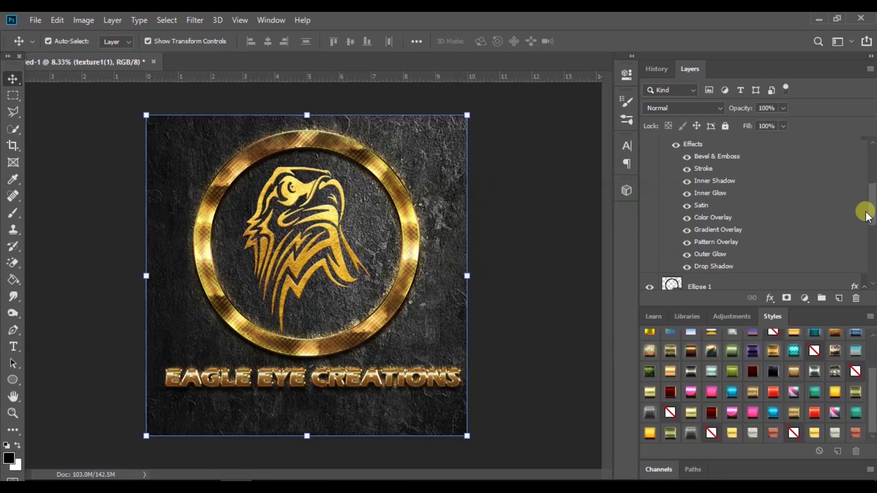
{"action": "left_click", "coordinate": [688, 266]}
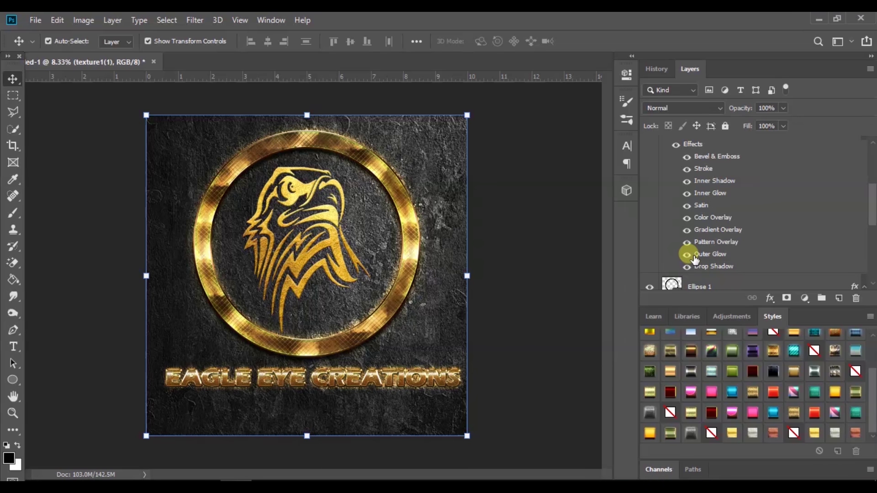
{"action": "left_click", "coordinate": [687, 254]}
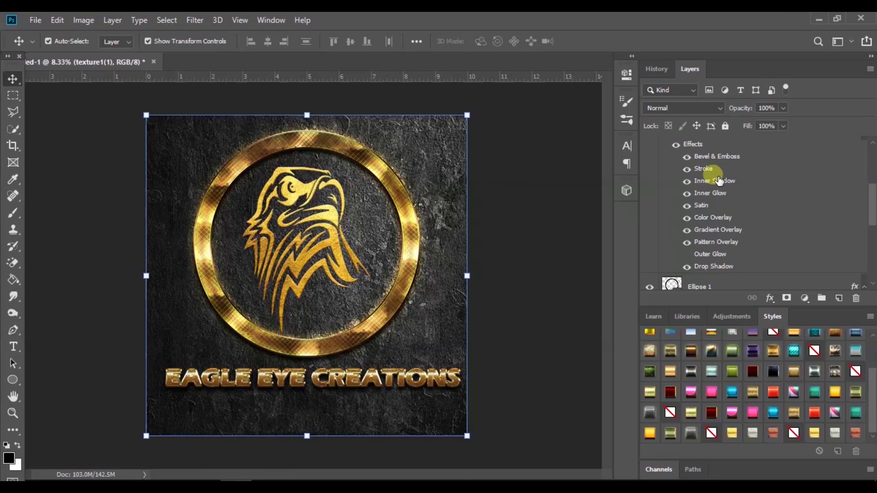
Set the Pattern Overlay scale of the EAGLE EYE CREATIONS text's layer style to 3%.
{"action": "left_click", "coordinate": [688, 145]}
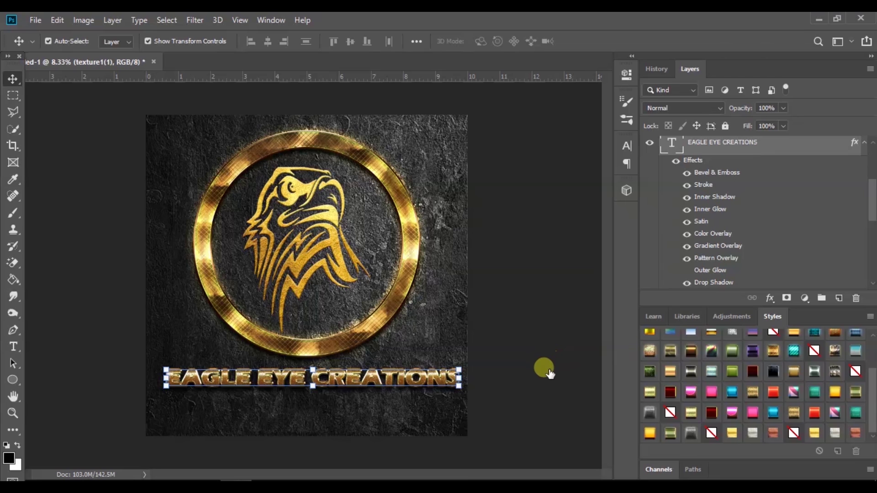
{"action": "key", "text": "h"}
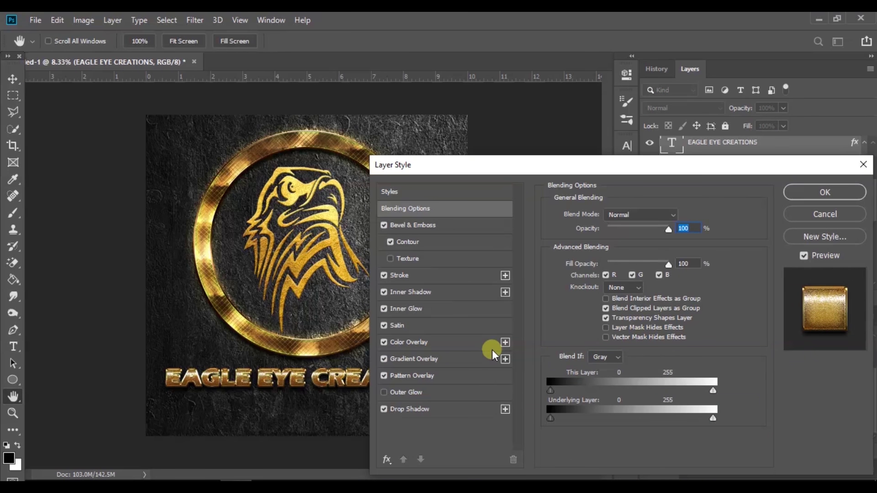
{"action": "left_click", "coordinate": [429, 371]}
{"action": "mouse_move", "coordinate": [605, 284]}
{"action": "left_mouse_down"}
{"action": "mouse_move", "coordinate": [584, 285]}
{"action": "mouse_move", "coordinate": [604, 286]}
{"action": "mouse_move", "coordinate": [597, 291]}
{"action": "left_mouse_up"}
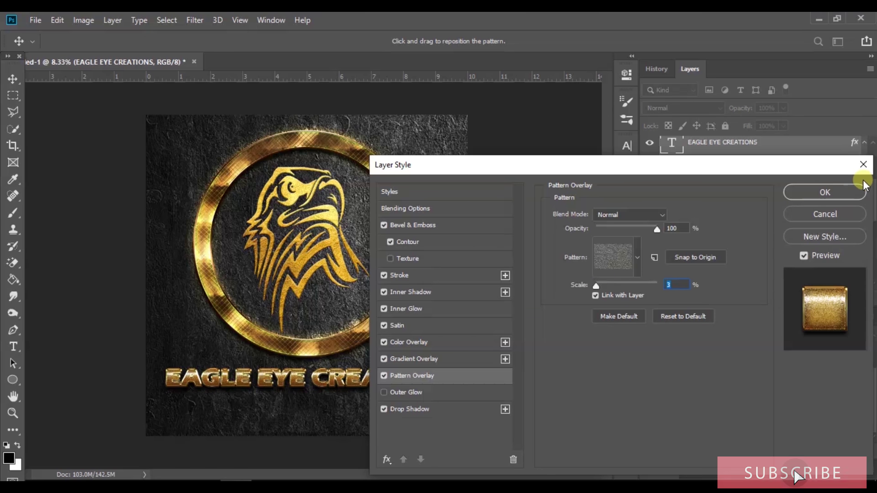
{"action": "left_click", "coordinate": [841, 192]}
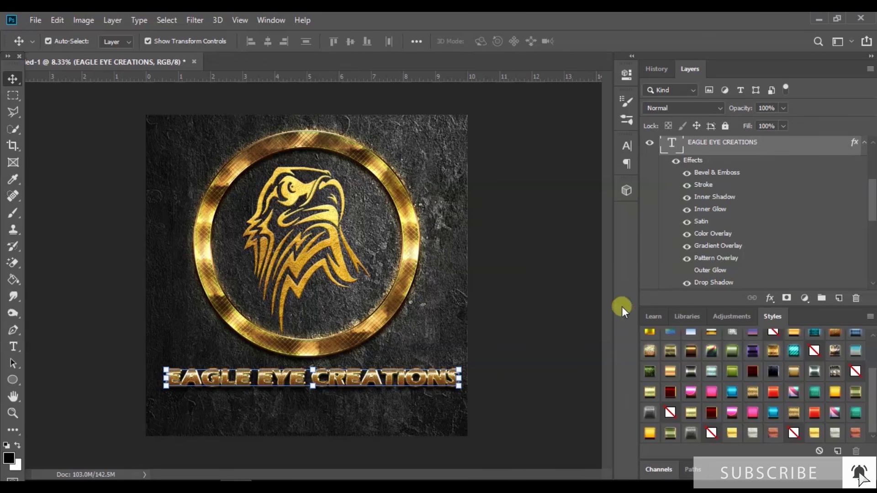
Turn off the Stroke effect in the layer style of the EAGLE EYE CREATIONS text.
{"action": "key", "text": "h"}
{"action": "double_click", "coordinate": [693, 160]}
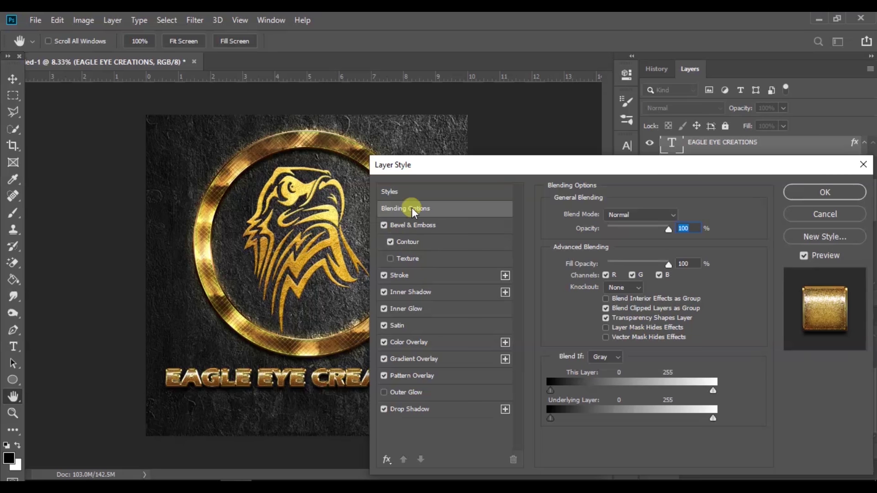
{"action": "left_click", "coordinate": [384, 276]}
Compare the EAGLE EYE CREATIONS text with and without its Inner Shadow, Inner Glow, Satin and Color Overlay effects.
{"action": "left_click", "coordinate": [384, 290]}
{"action": "left_click", "coordinate": [385, 290]}
{"action": "left_click_drag", "start_coordinate": [434, 172], "coordinate": [580, 122]}
{"action": "left_click", "coordinate": [527, 252]}
{"action": "left_click", "coordinate": [530, 250]}
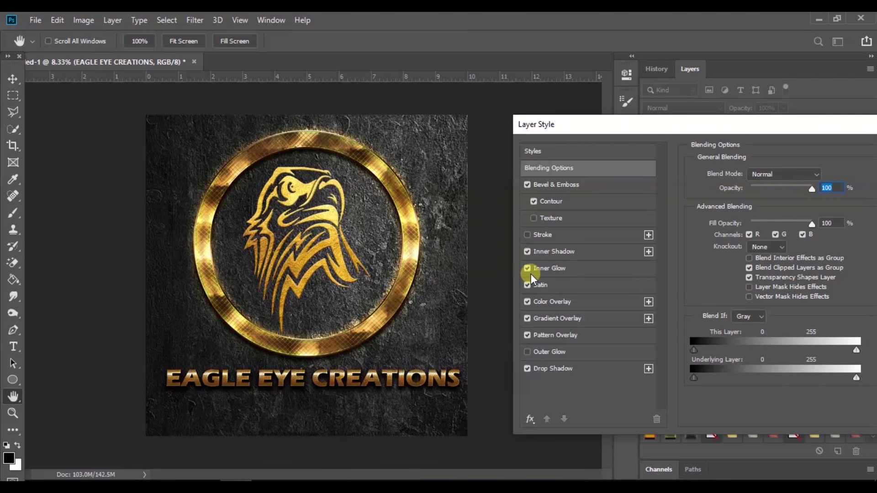
{"action": "left_click", "coordinate": [527, 265]}
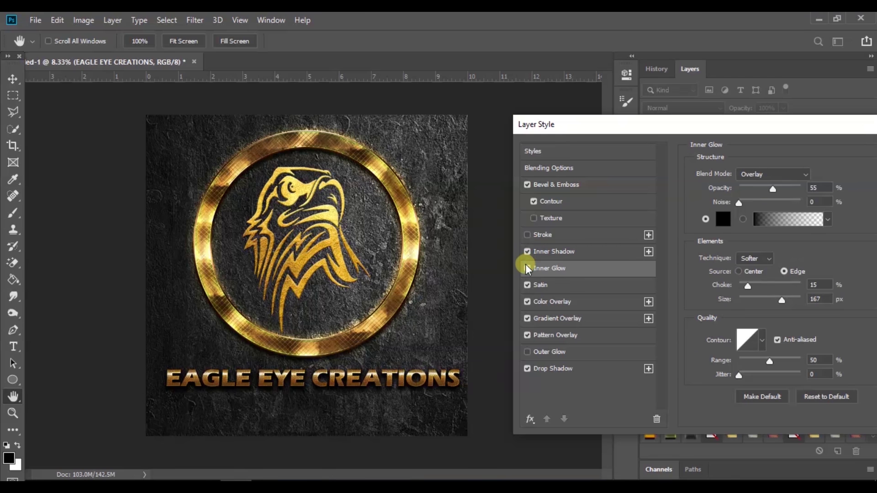
{"action": "left_click", "coordinate": [528, 270]}
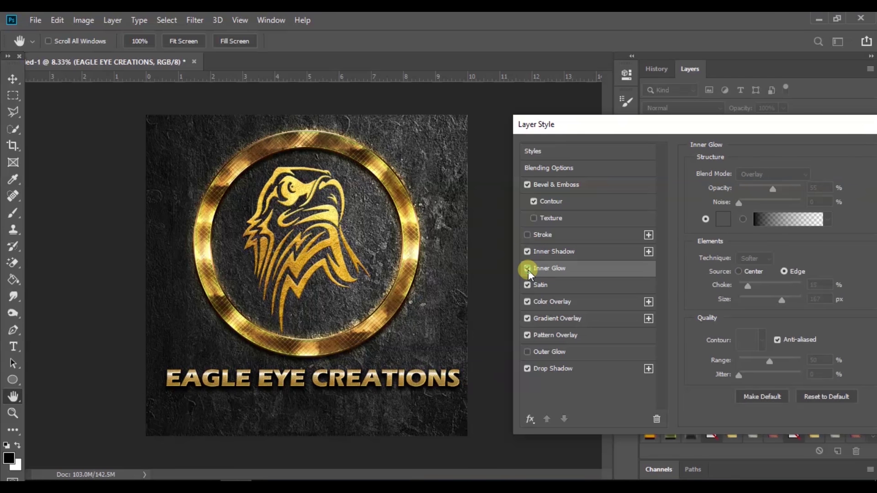
{"action": "left_click", "coordinate": [528, 271]}
{"action": "left_click", "coordinate": [527, 287]}
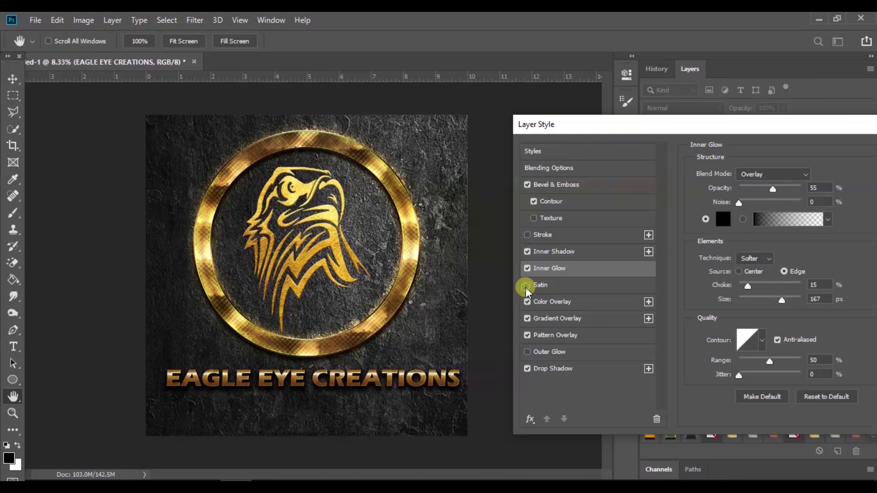
{"action": "left_click", "coordinate": [527, 286]}
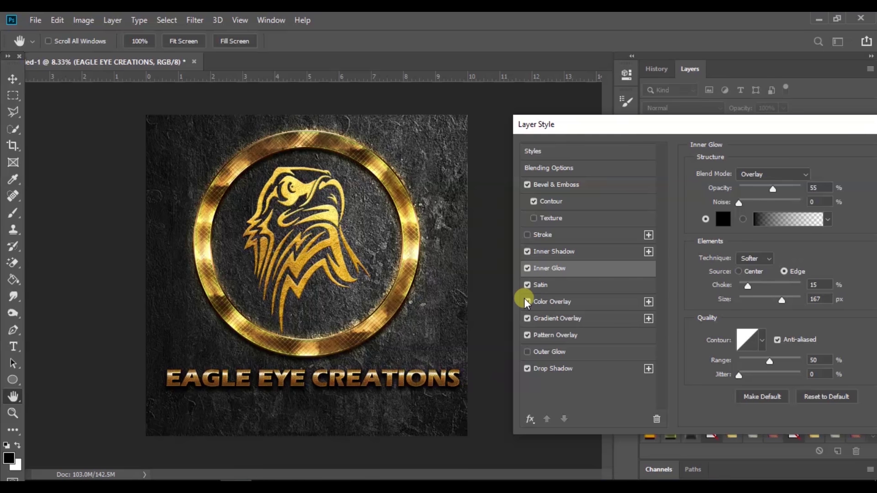
{"action": "left_click", "coordinate": [527, 302]}
{"action": "left_click", "coordinate": [528, 302]}
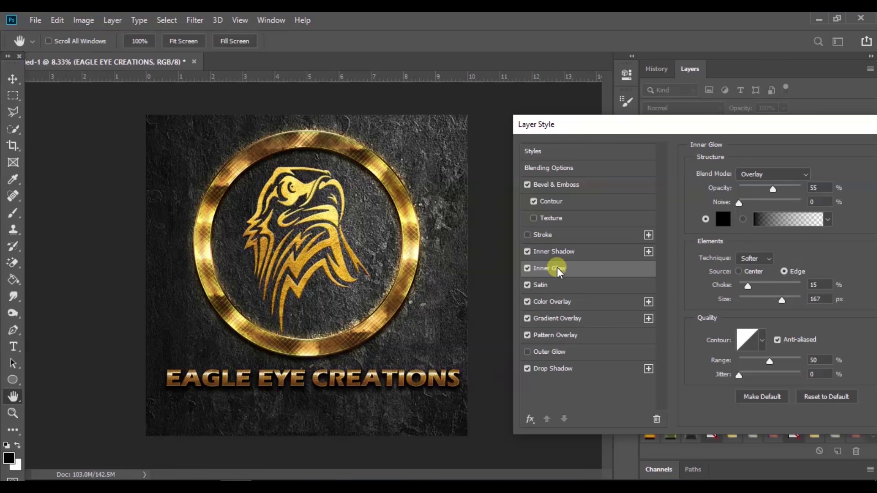
Apply the edited layer style to the EAGLE EYE CREATIONS text and return to the Move tool.
{"action": "left_click_drag", "start_coordinate": [686, 126], "coordinate": [473, 348]}
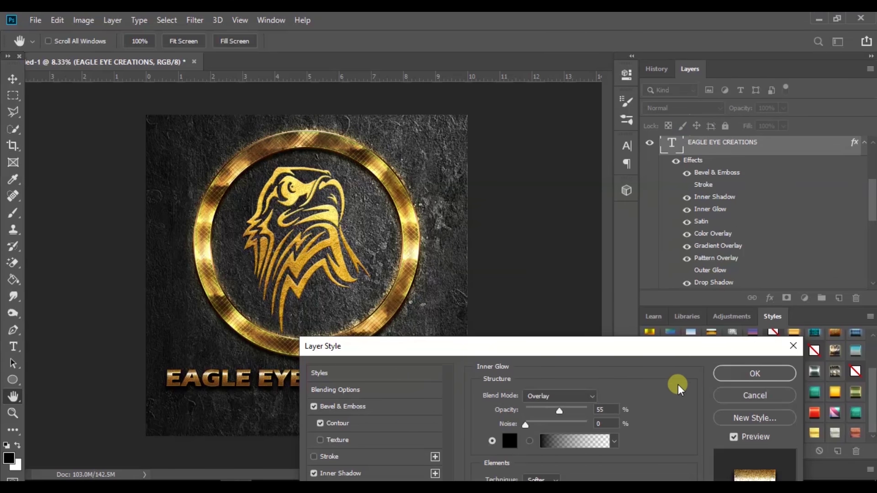
{"action": "left_click", "coordinate": [741, 374]}
{"action": "key", "text": "v"}
Darken the texture1(1) background layer with Hue/Saturation, using hue -145, saturation -8 and a strongly reduced lightness.
{"action": "left_click_drag", "start_coordinate": [327, 382], "coordinate": [327, 383]}
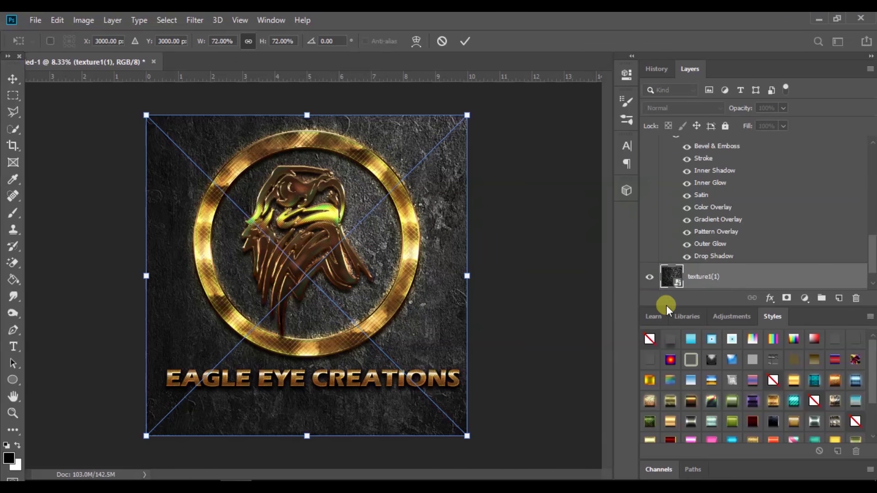
{"action": "key", "text": "Return"}
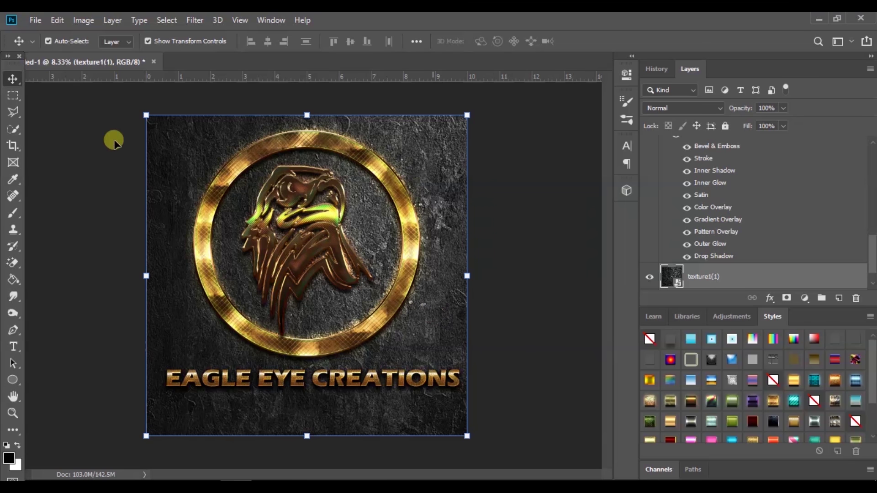
{"action": "left_click", "coordinate": [83, 18]}
{"action": "mouse_move", "coordinate": [155, 55]}
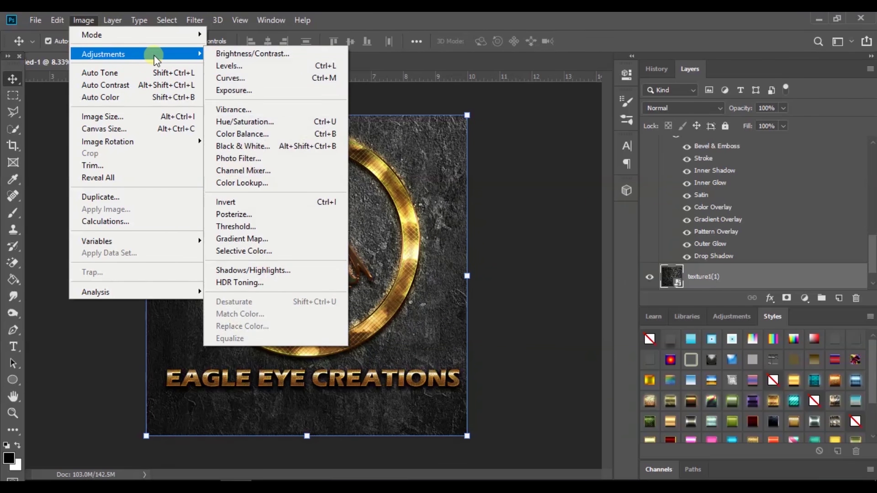
{"action": "left_click", "coordinate": [259, 123]}
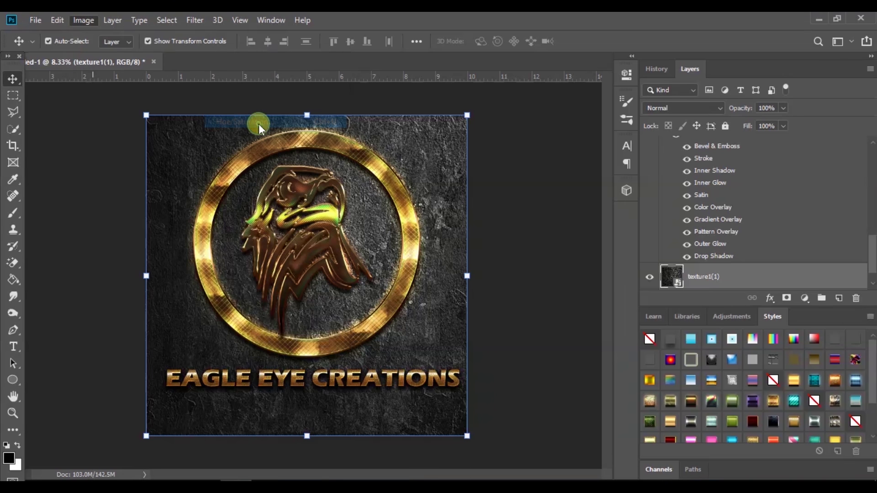
{"action": "left_click_drag", "start_coordinate": [402, 169], "coordinate": [350, 169]}
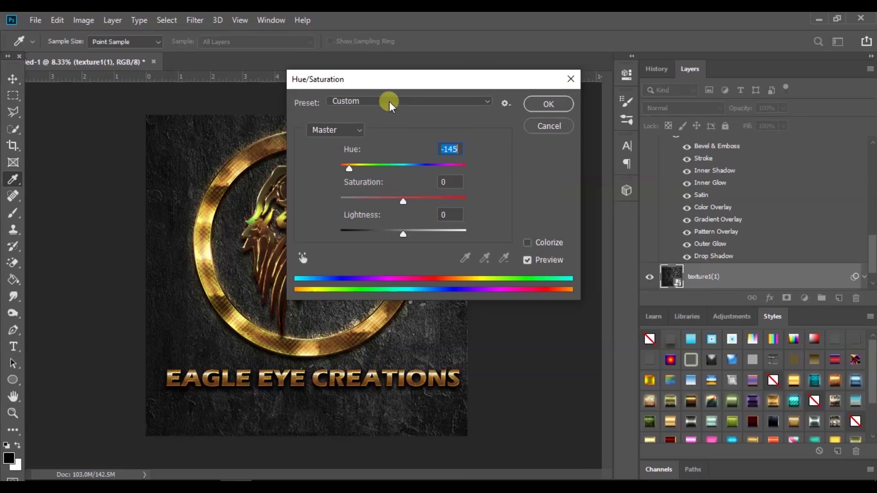
{"action": "left_click_drag", "start_coordinate": [459, 87], "coordinate": [849, 125]}
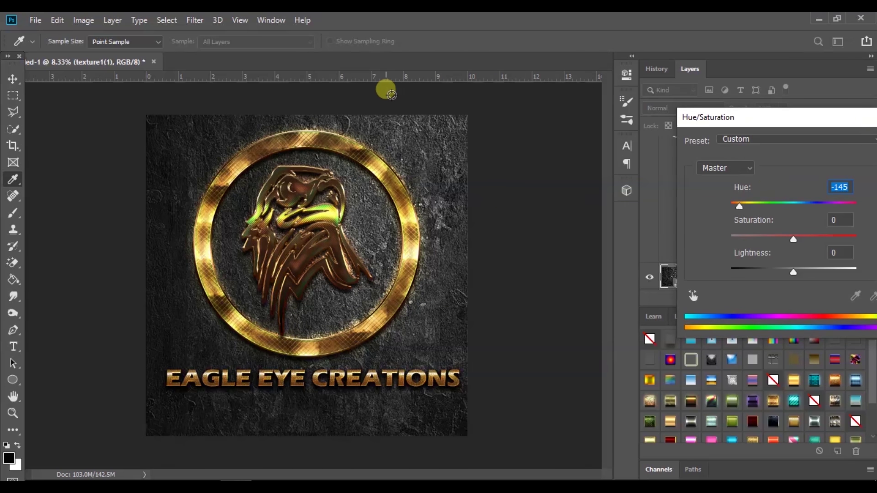
{"action": "mouse_move", "coordinate": [794, 240]}
{"action": "left_mouse_down"}
{"action": "mouse_move", "coordinate": [675, 239]}
{"action": "mouse_move", "coordinate": [777, 243]}
{"action": "left_mouse_up"}
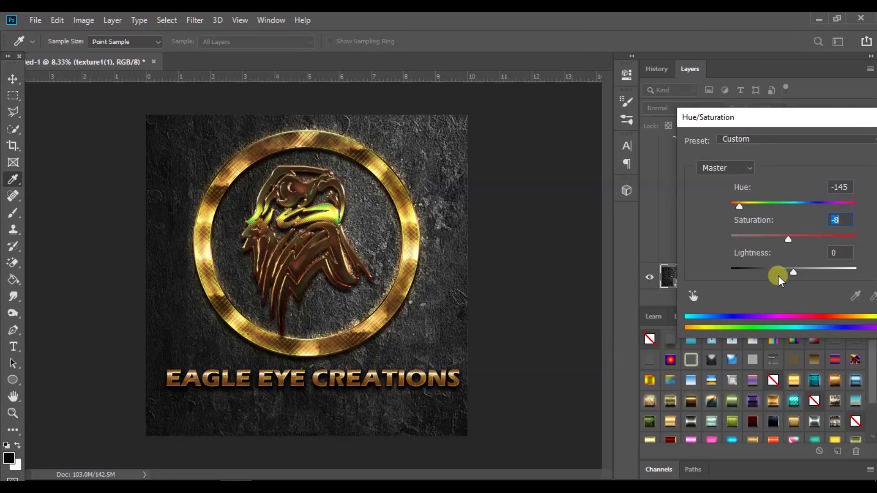
{"action": "left_click_drag", "start_coordinate": [792, 273], "coordinate": [746, 275]}
{"action": "left_click_drag", "start_coordinate": [805, 121], "coordinate": [495, 180]}
{"action": "left_click", "coordinate": [624, 199]}
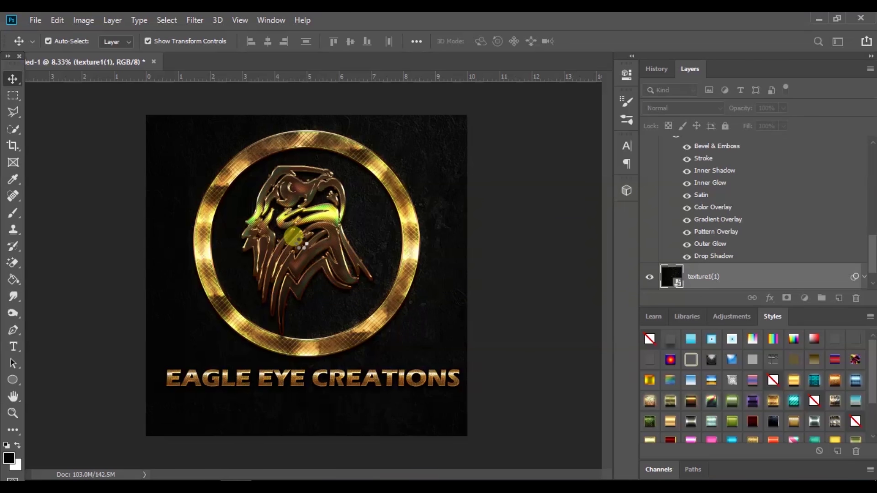
Restyle the eagle on the download layer with a bronze-gold metallic layer style without stroke, matching the text.
{"action": "left_click", "coordinate": [295, 235]}
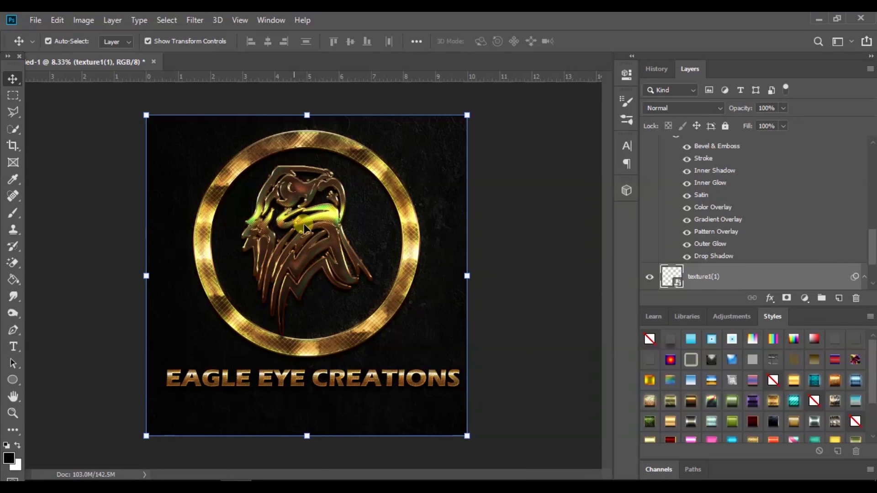
{"action": "left_click", "coordinate": [310, 224]}
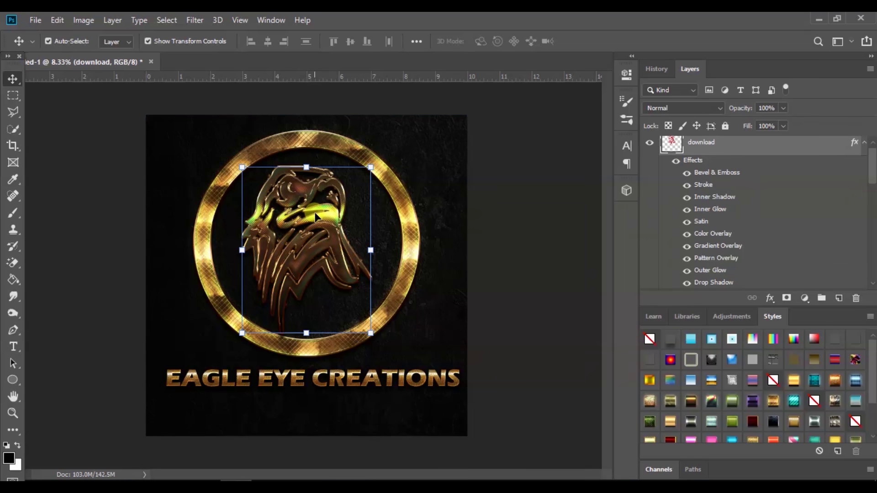
{"action": "left_click_drag", "start_coordinate": [315, 215], "coordinate": [313, 216]}
{"action": "left_click", "coordinate": [716, 384]}
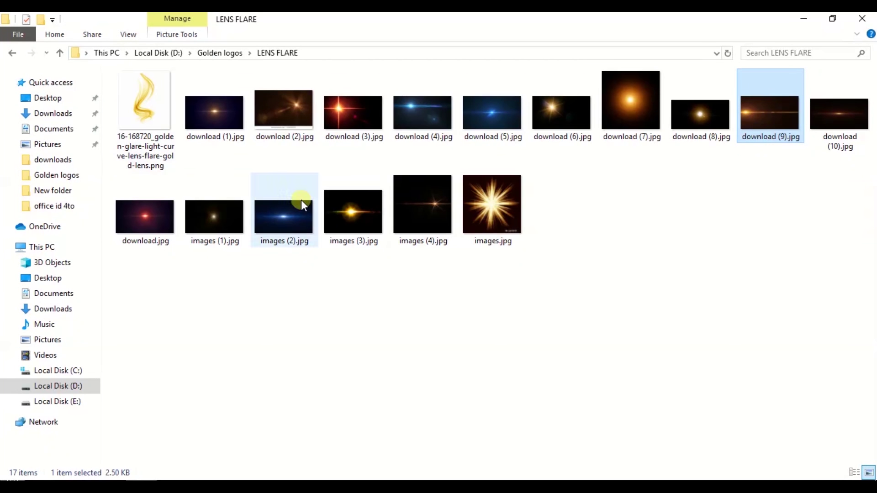
Place images (4).jpg from the LENS FLARE folder above the eagle and set its blend mode to Lighten.
{"action": "left_click_drag", "start_coordinate": [423, 205], "coordinate": [264, 448]}
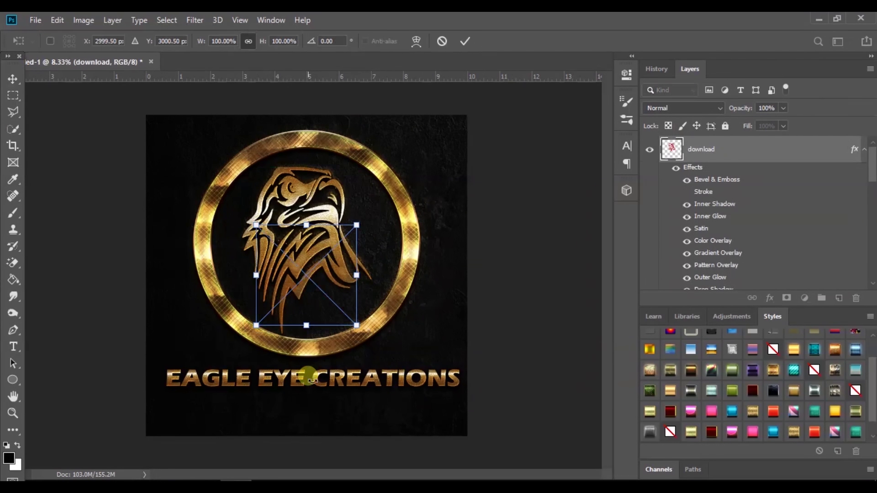
{"action": "key", "text": "Return"}
{"action": "left_click", "coordinate": [683, 108]}
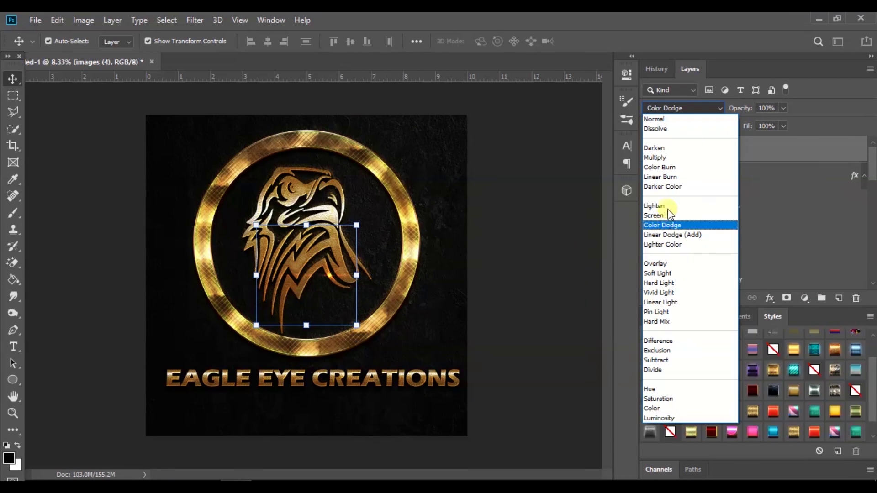
{"action": "left_click", "coordinate": [654, 205]}
Move the lens flare onto the ring's upper-right edge and place copies of it at the lower edge of both text ends.
{"action": "left_click_drag", "start_coordinate": [319, 271], "coordinate": [359, 145]}
{"action": "left_click", "coordinate": [437, 163]}
{"action": "left_click_drag", "start_coordinate": [449, 389], "coordinate": [180, 393]}
{"action": "left_click", "coordinate": [317, 392]}
{"action": "left_click", "coordinate": [427, 321]}
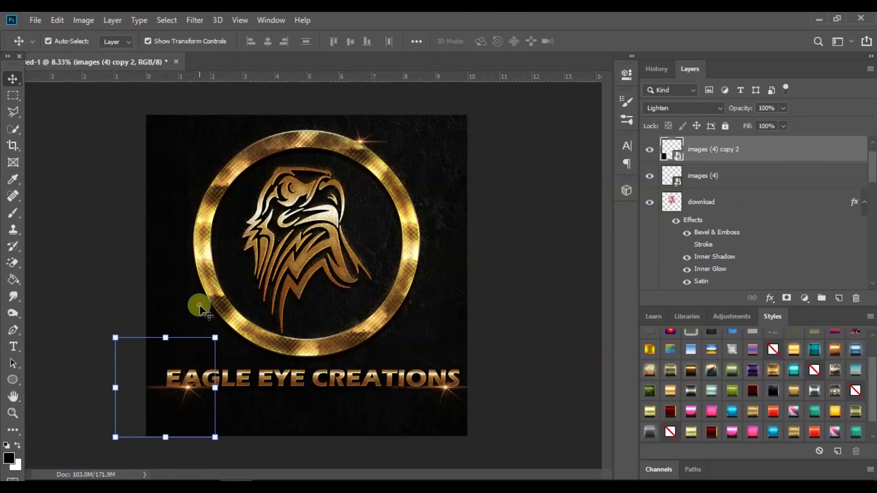
{"action": "left_click", "coordinate": [201, 308]}
{"action": "left_click", "coordinate": [446, 293]}
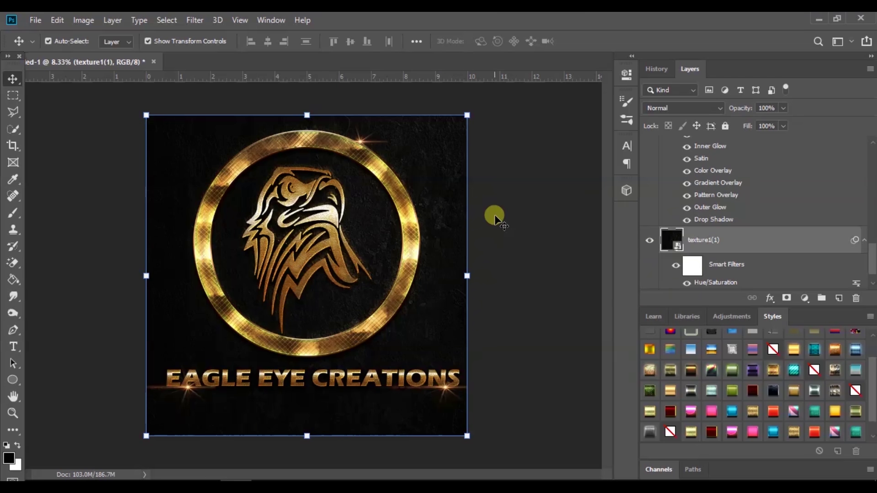
Save the document as EAGLE EYE CREATION in Photoshop format in the Golden logos folder, with Maximize Compatibility on.
{"action": "left_click", "coordinate": [35, 20]}
{"action": "left_click", "coordinate": [50, 163]}
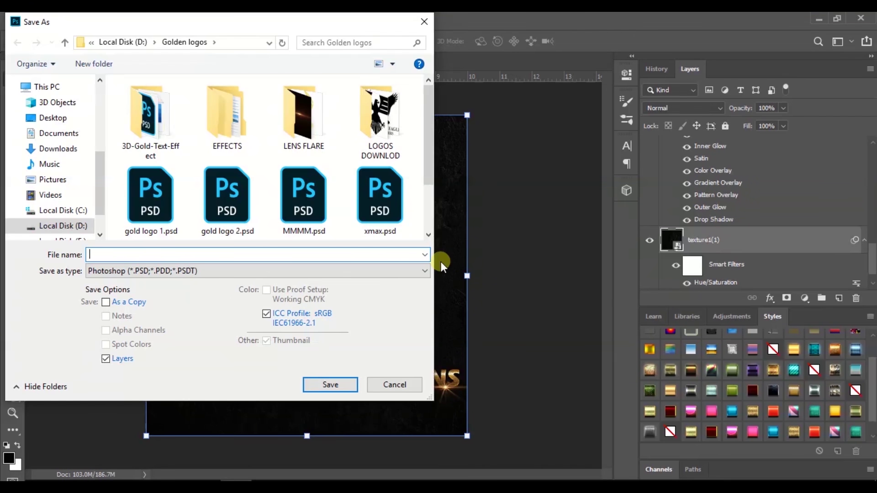
{"action": "type", "text": "EAGLE EYE CREATION"}
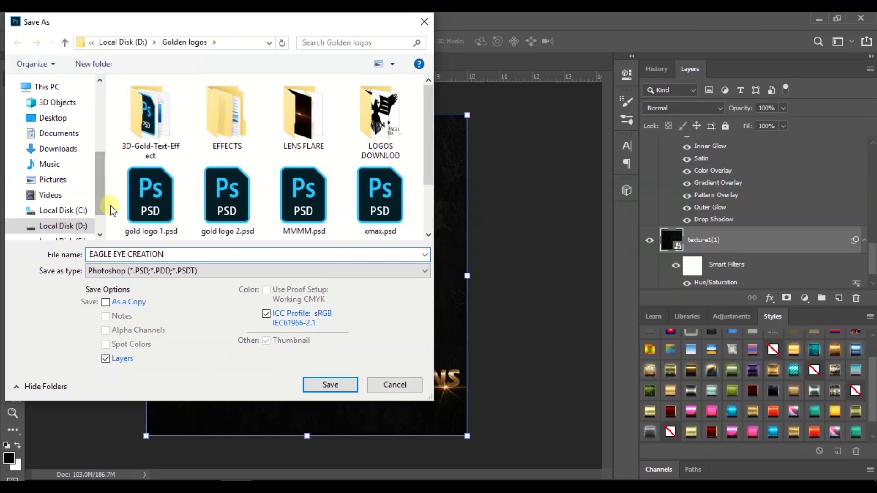
{"action": "left_click_drag", "start_coordinate": [429, 153], "coordinate": [429, 206]}
{"action": "left_click", "coordinate": [333, 386]}
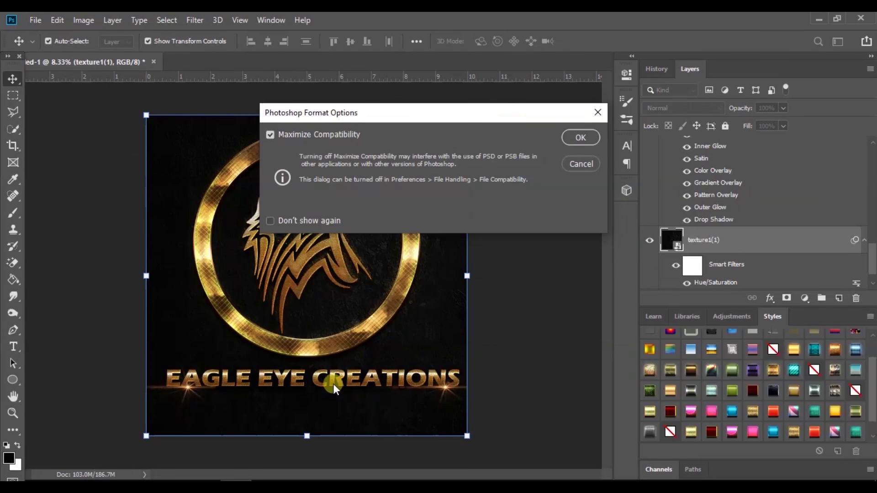
{"action": "key", "text": "Return"}
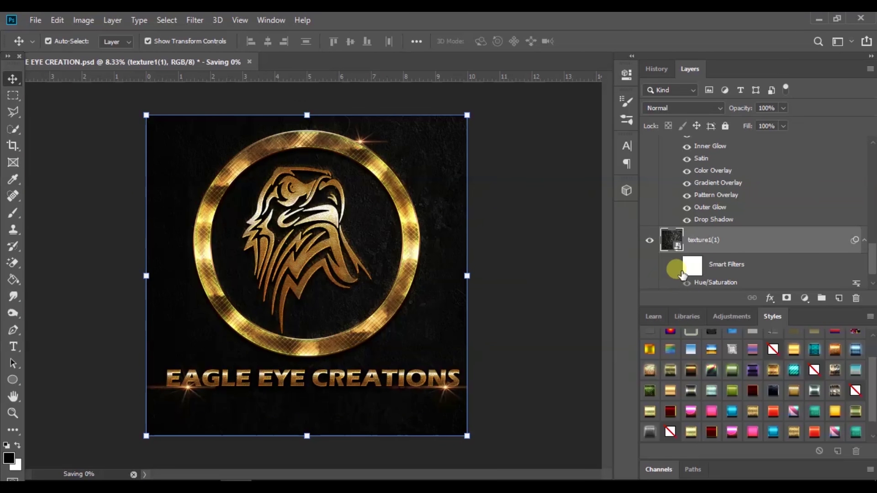
Lighten the texture1(1) background layer with a Levels adjustment to bring out its surface detail.
{"action": "left_click", "coordinate": [84, 21]}
{"action": "mouse_move", "coordinate": [142, 53]}
{"action": "left_click", "coordinate": [228, 66]}
{"action": "left_click_drag", "start_coordinate": [435, 75], "coordinate": [726, 104]}
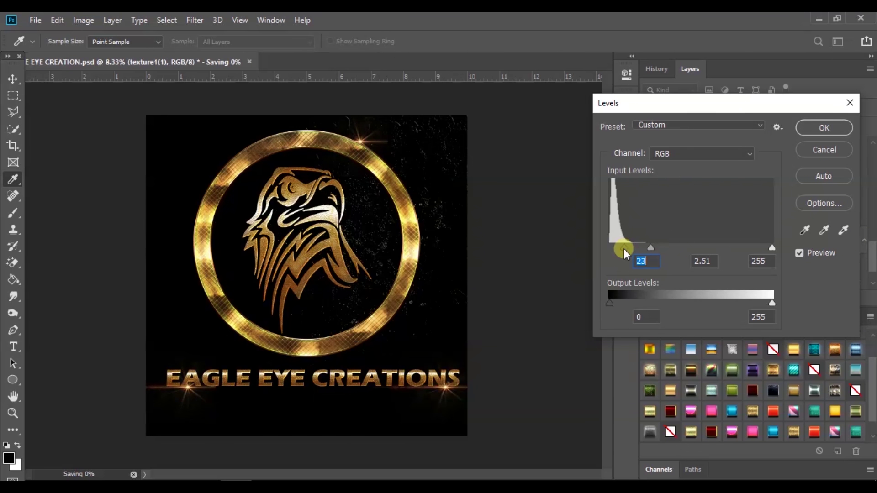
{"action": "mouse_move", "coordinate": [658, 250]}
{"action": "left_mouse_down"}
{"action": "mouse_move", "coordinate": [622, 248]}
{"action": "mouse_move", "coordinate": [681, 248]}
{"action": "mouse_move", "coordinate": [671, 249]}
{"action": "left_mouse_up"}
{"action": "left_click", "coordinate": [815, 121]}
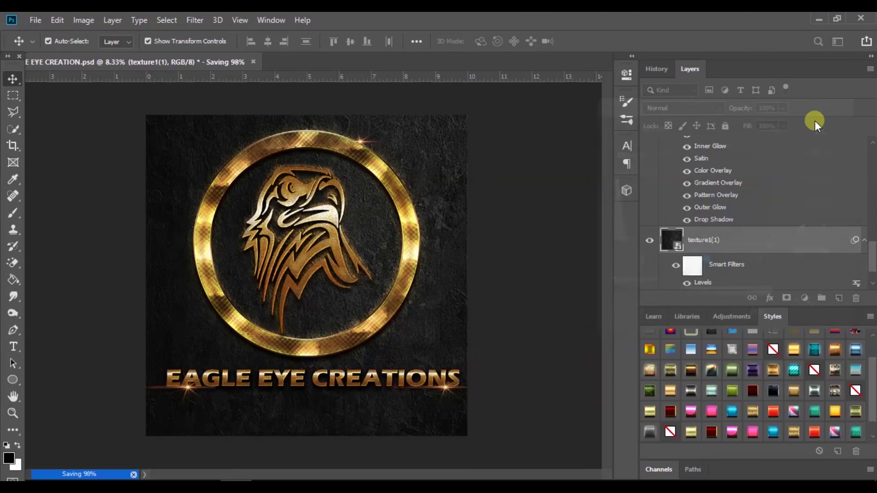
{"action": "left_click", "coordinate": [574, 215]}
Save EAGLE EYE CREATION in the Golden logos folder again in a different, flattened image format.
{"action": "left_click", "coordinate": [35, 20]}
{"action": "left_click", "coordinate": [67, 163]}
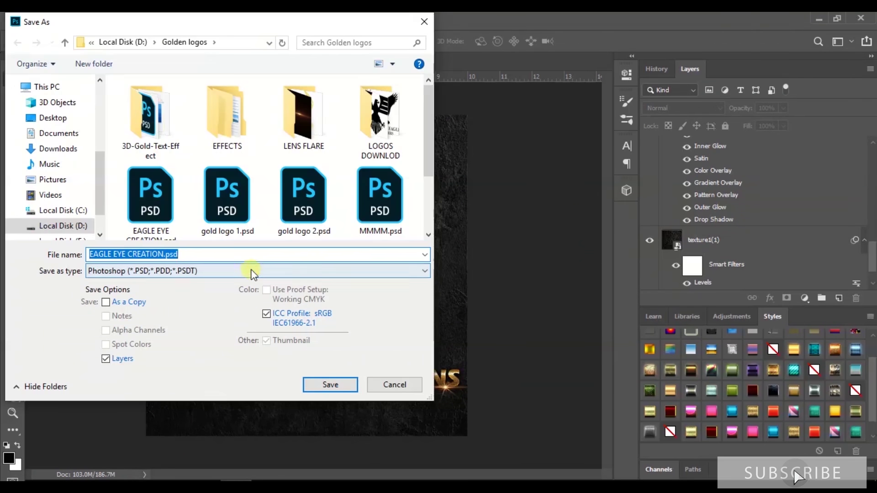
{"action": "left_click", "coordinate": [251, 270]}
{"action": "left_click", "coordinate": [172, 367]}
{"action": "left_click", "coordinate": [329, 384]}
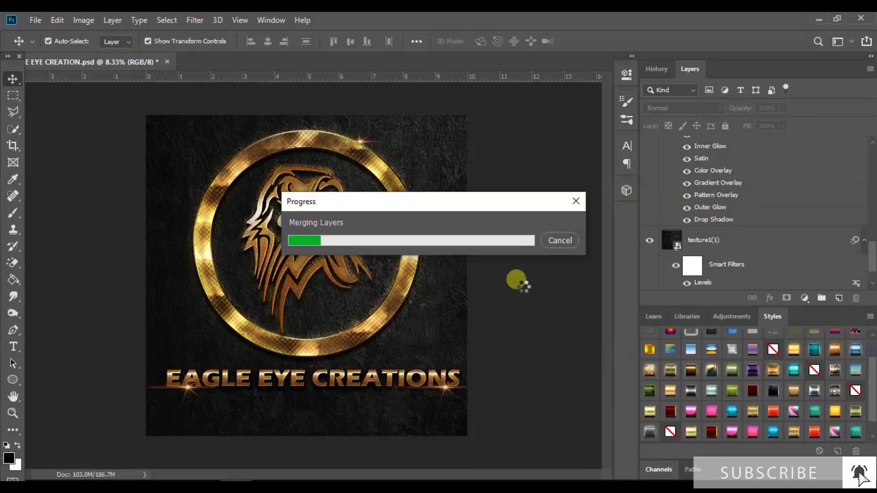